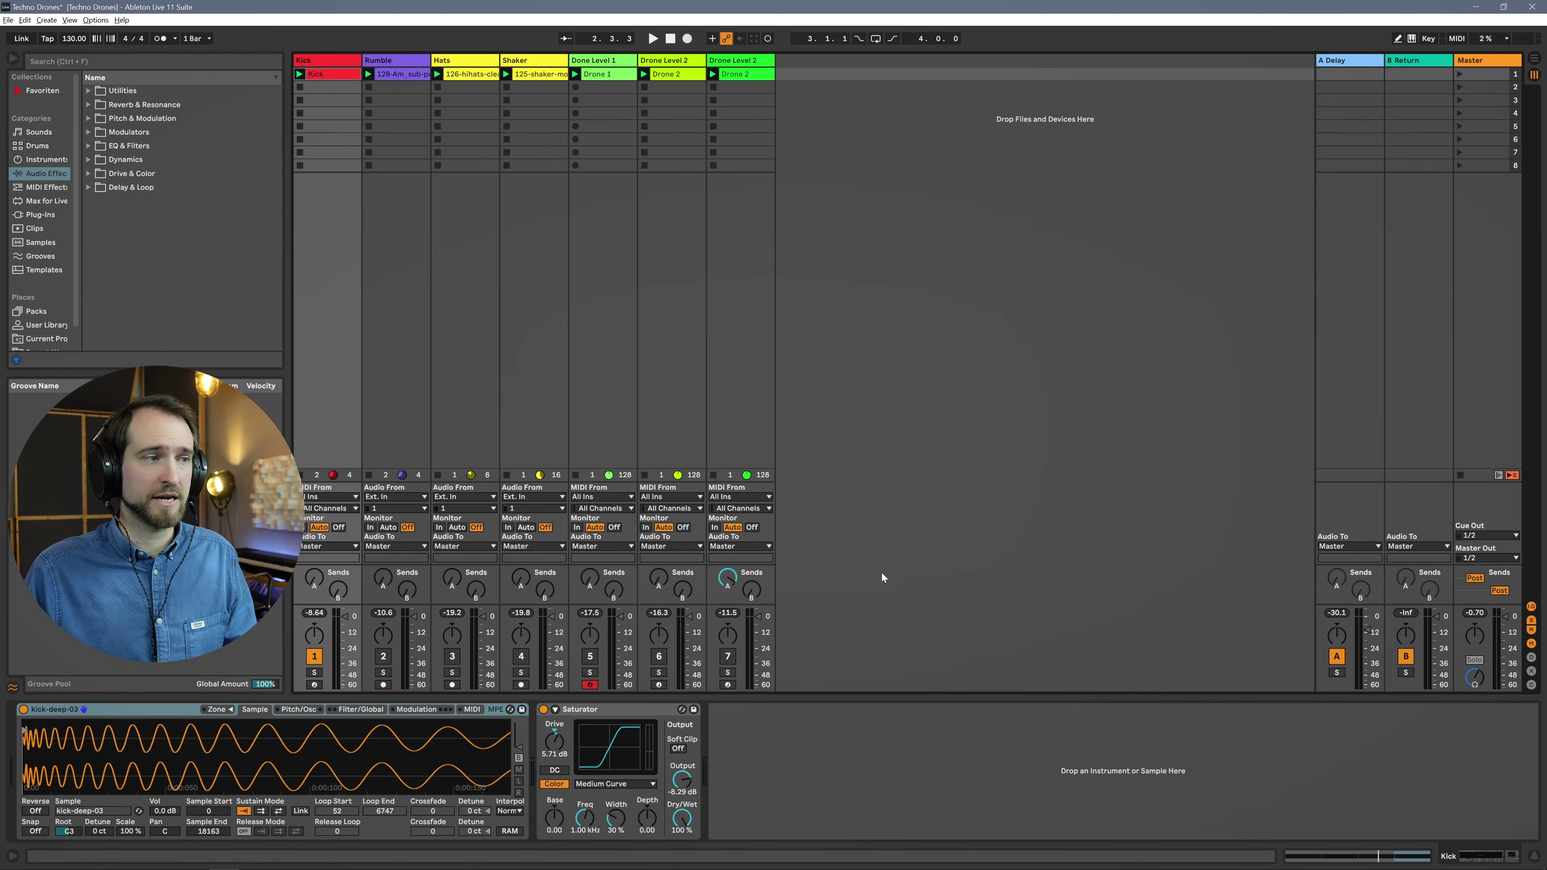
Step: Activate the muted Rumble, Hats and Shaker tracks alongside the Kick during playback
{"action": "left_click", "coordinate": [383, 656]}
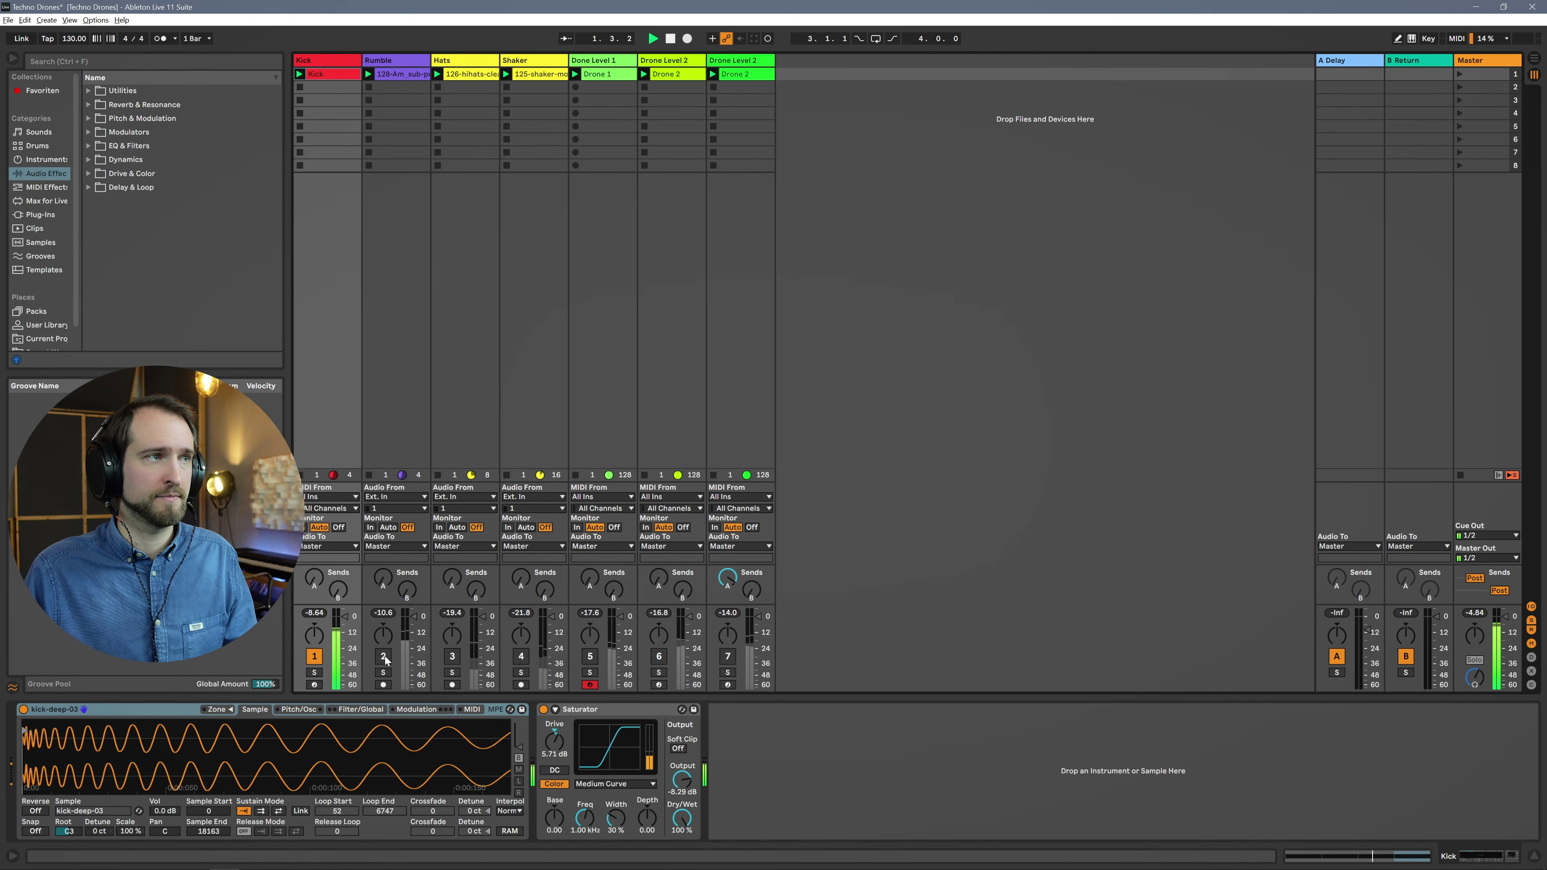
{"action": "left_click", "coordinate": [452, 656]}
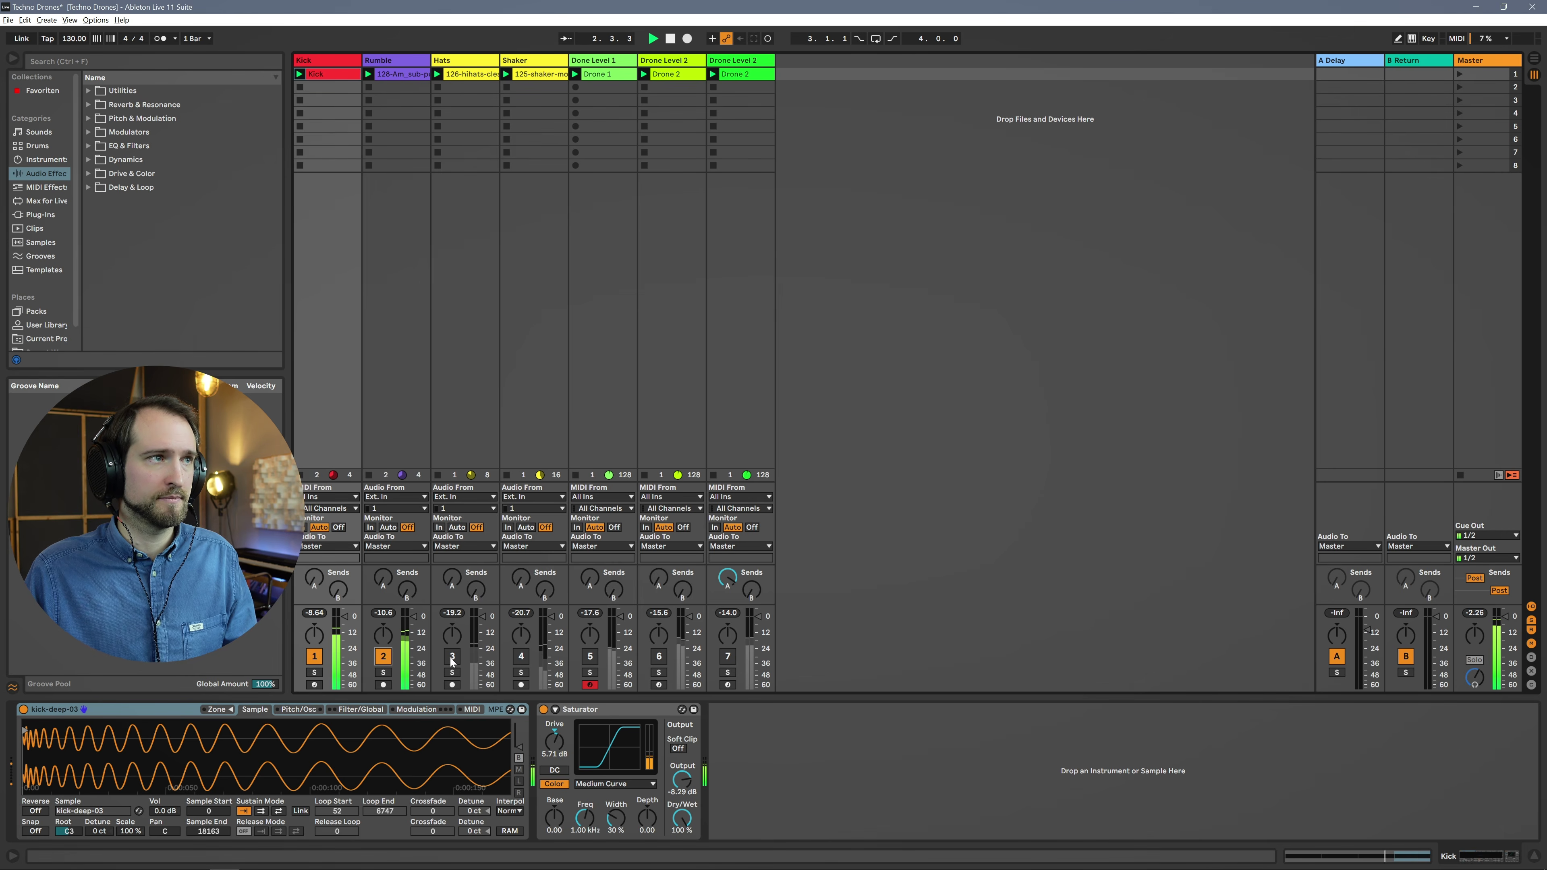
{"action": "left_click", "coordinate": [522, 656]}
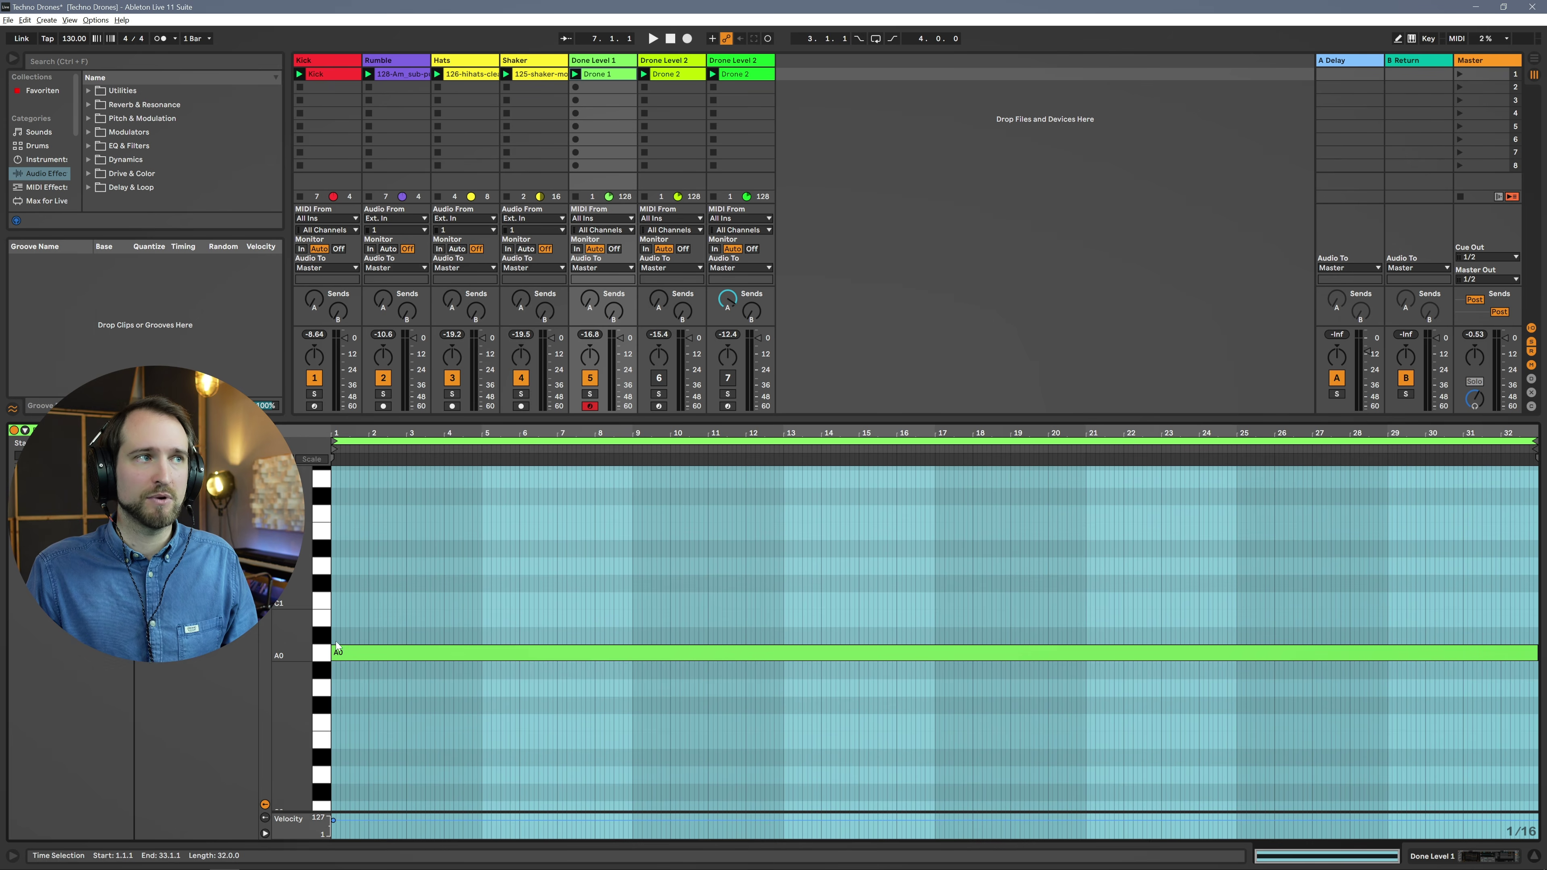
Step: Review the Rumble clip and the Drone 1 track, check the wavetable choices for Osc 1, and play the set
{"action": "left_click", "coordinate": [392, 75]}
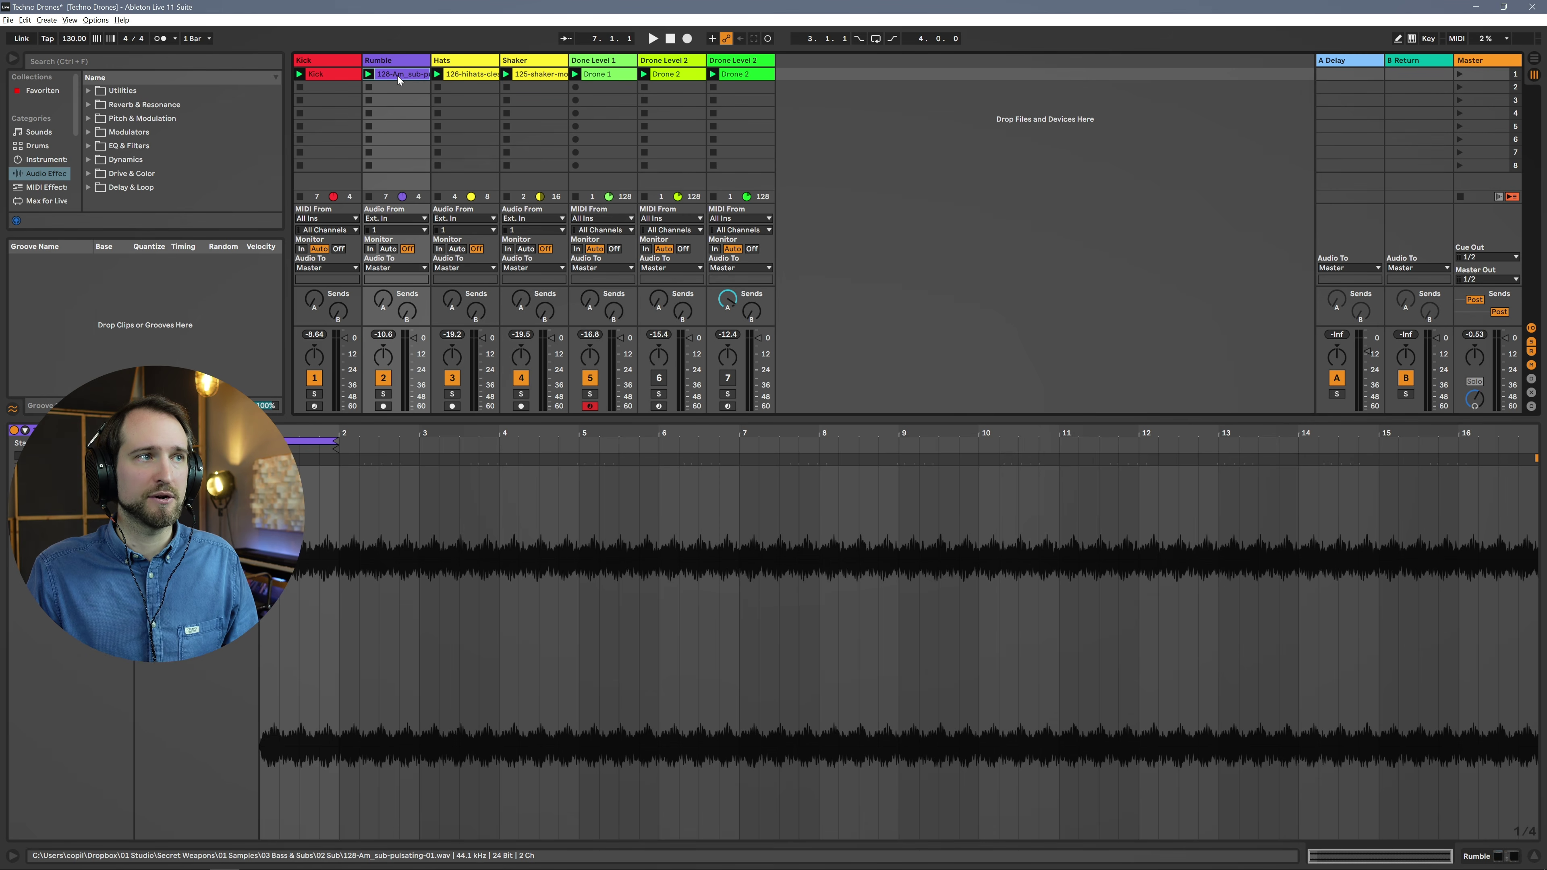
{"action": "left_click", "coordinate": [612, 75]}
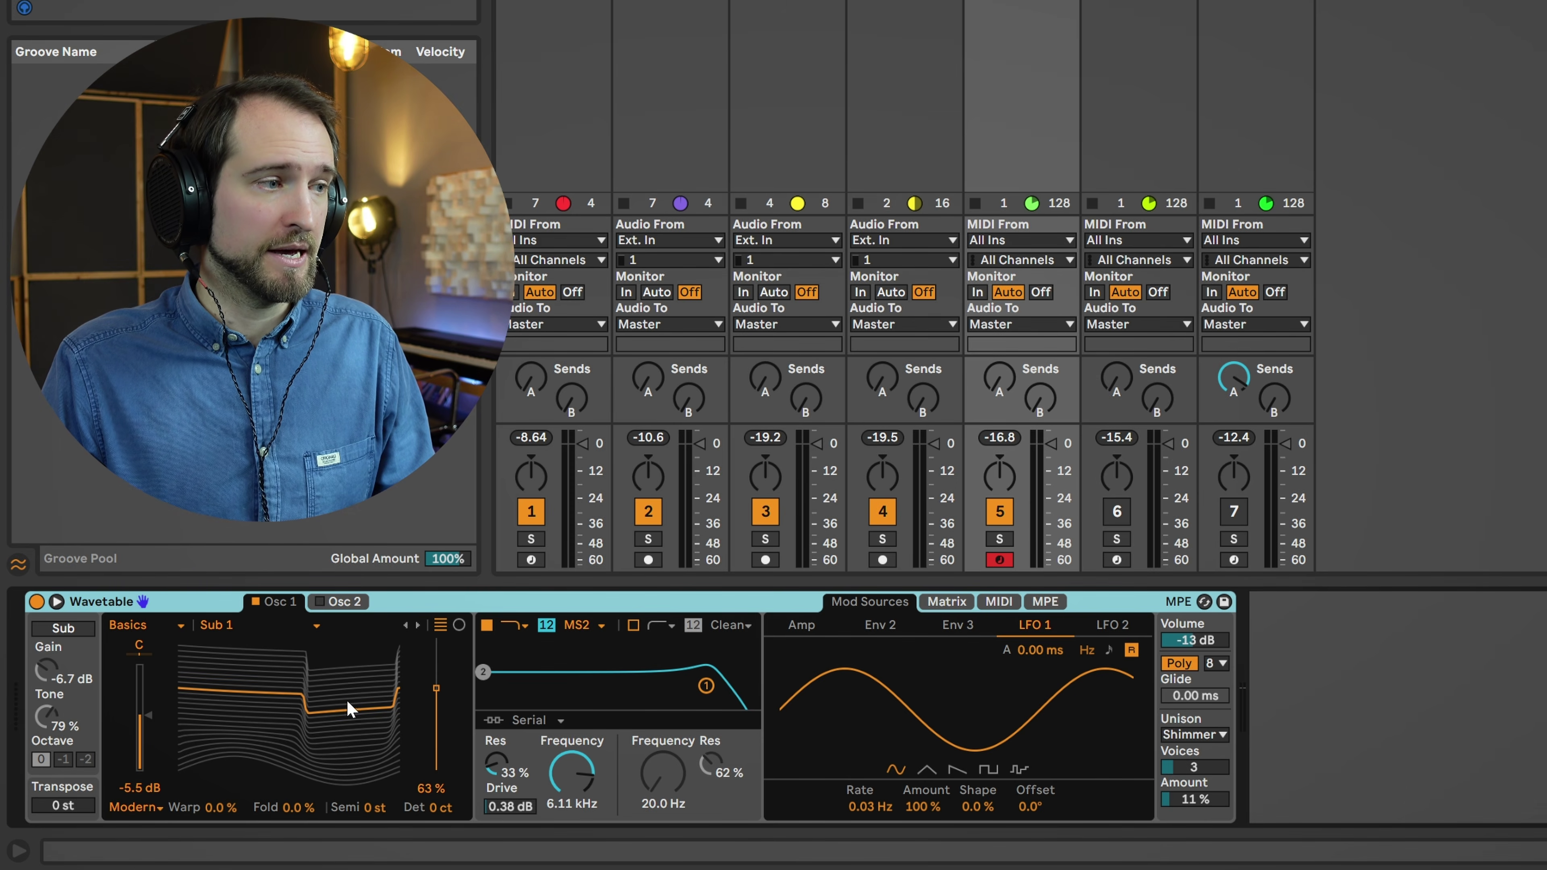
{"action": "left_click", "coordinate": [220, 627]}
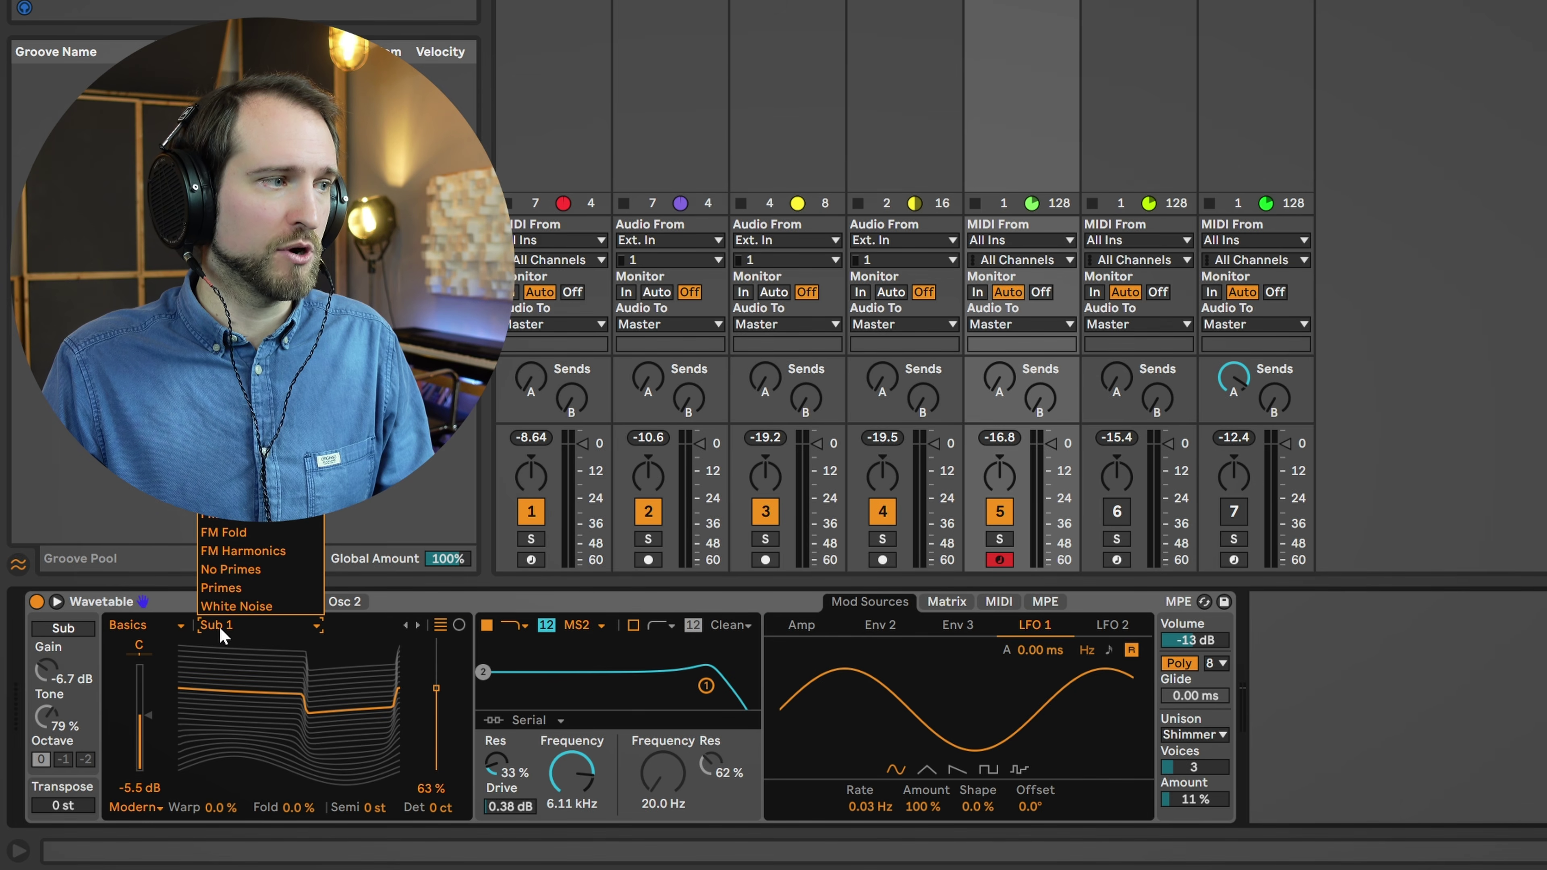
{"action": "left_click", "coordinate": [432, 606]}
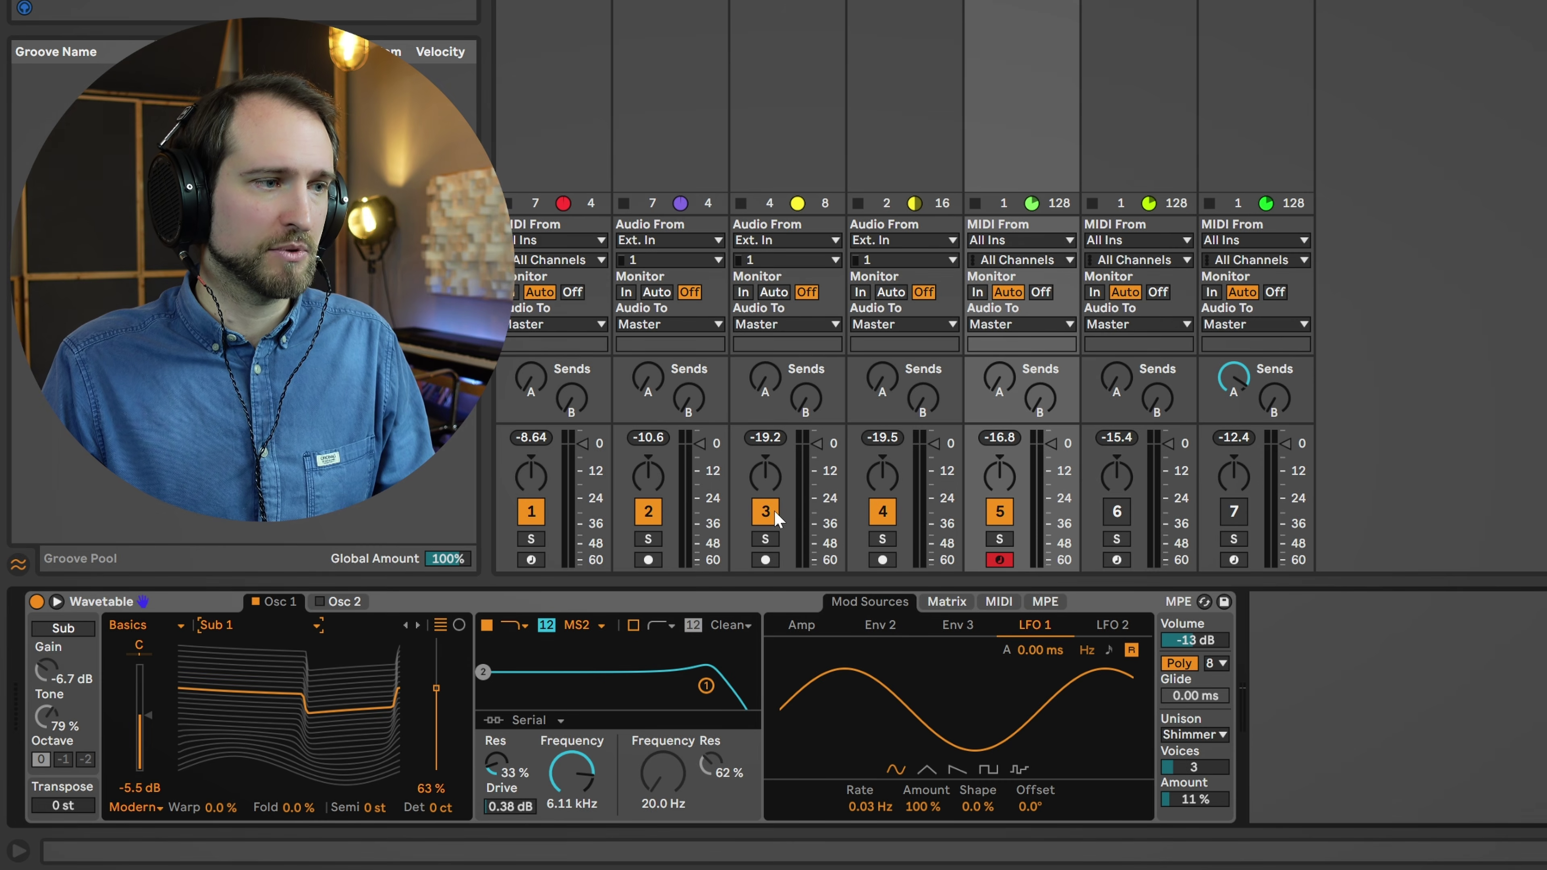
{"action": "key", "text": "space"}
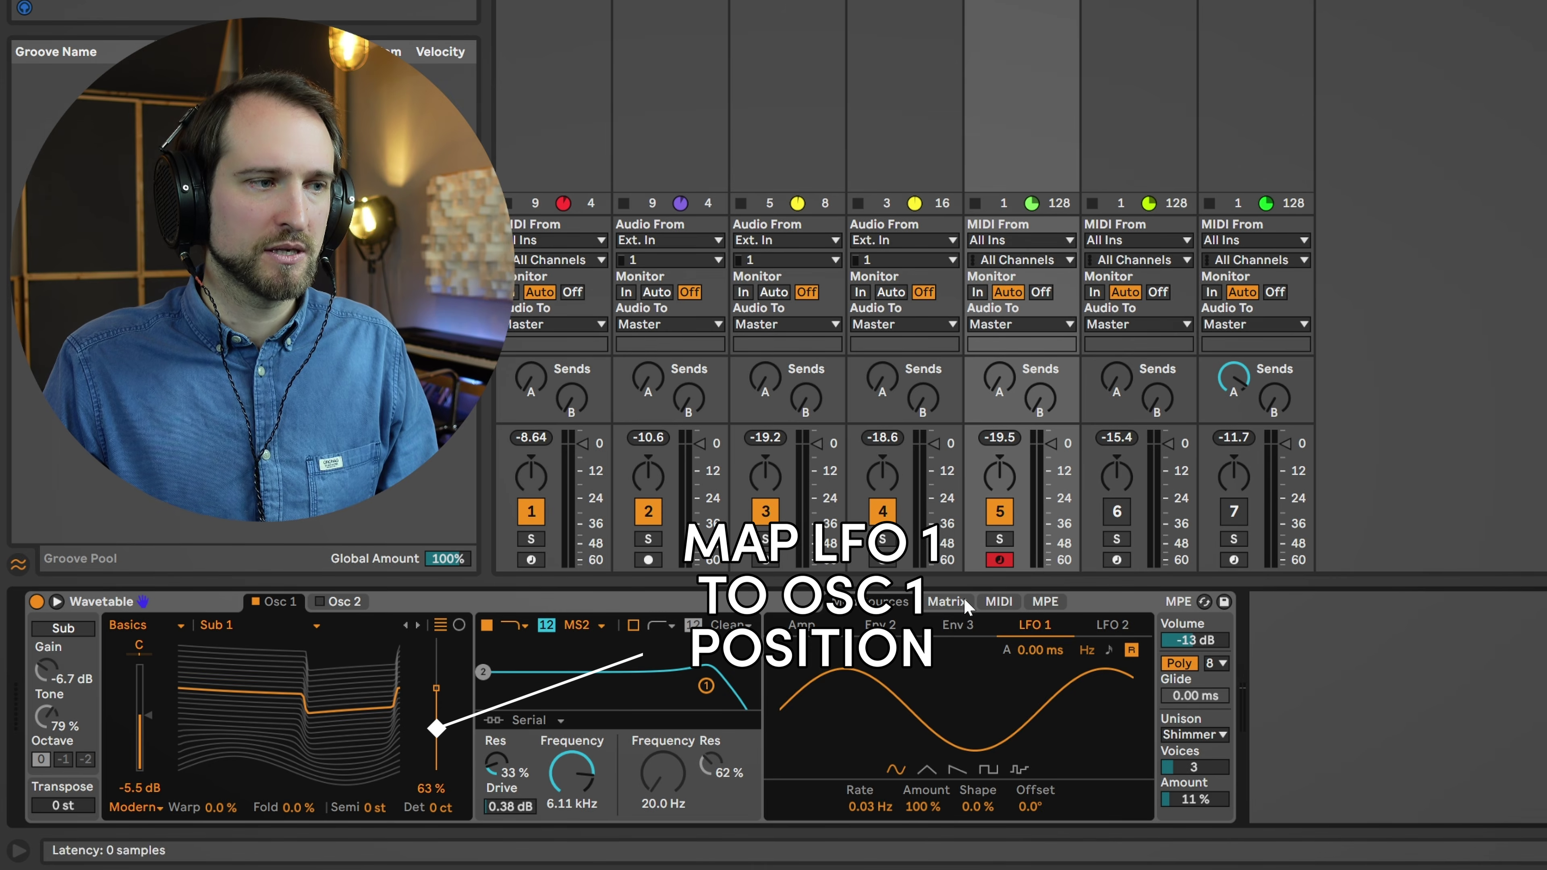
Step: Modulate the Osc 1 position with LFO 1 at an amount of 31 and set the wavetable position to 50%
{"action": "left_click", "coordinate": [946, 601]}
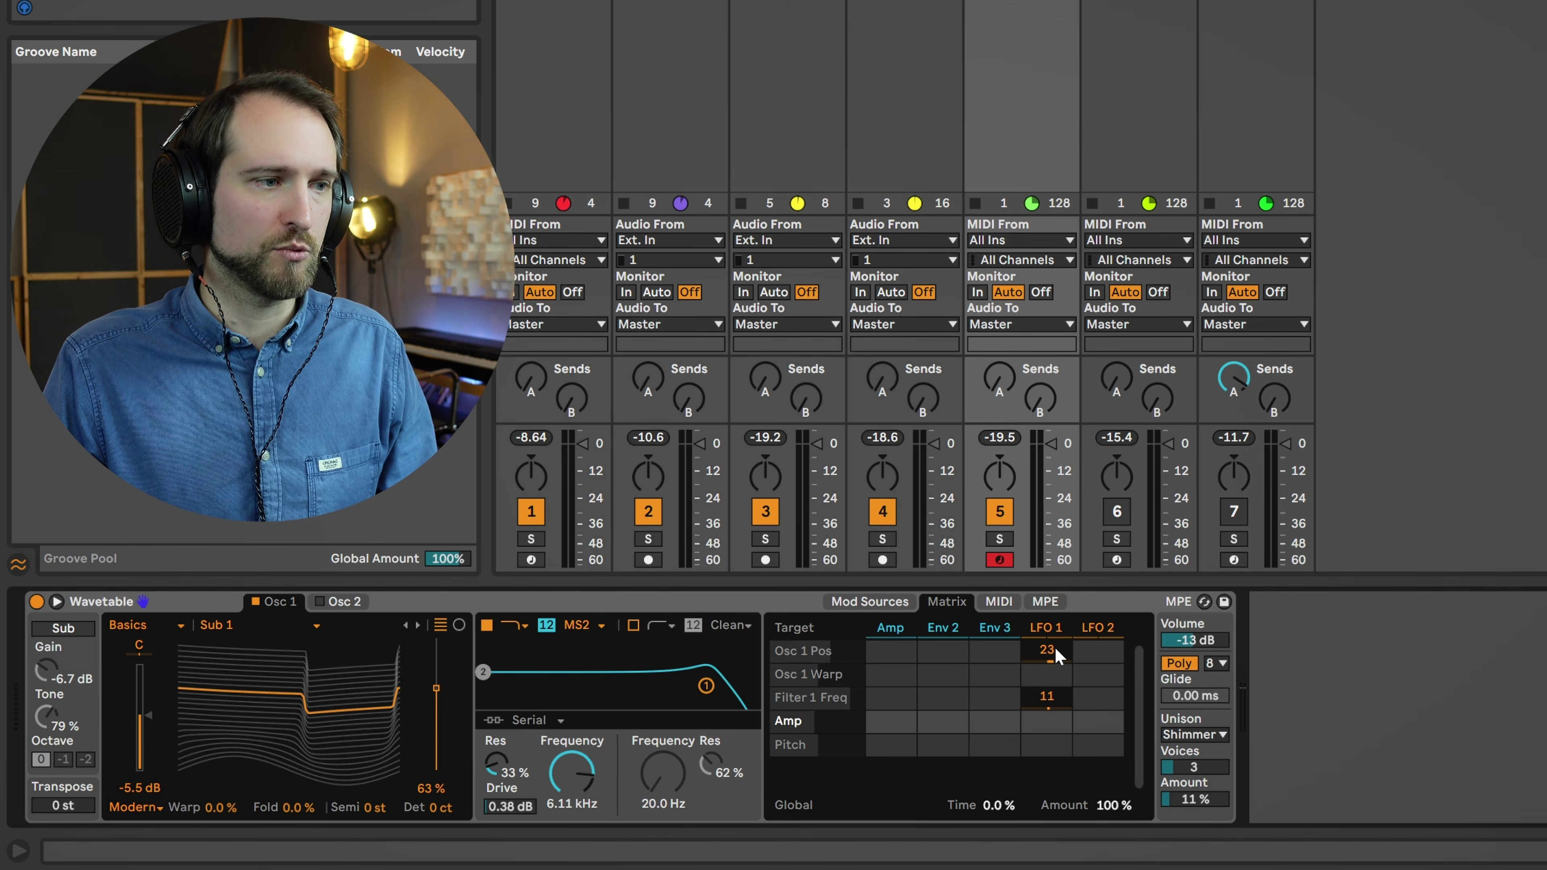
{"action": "left_click_drag", "start_coordinate": [1054, 657], "coordinate": [1054, 641]}
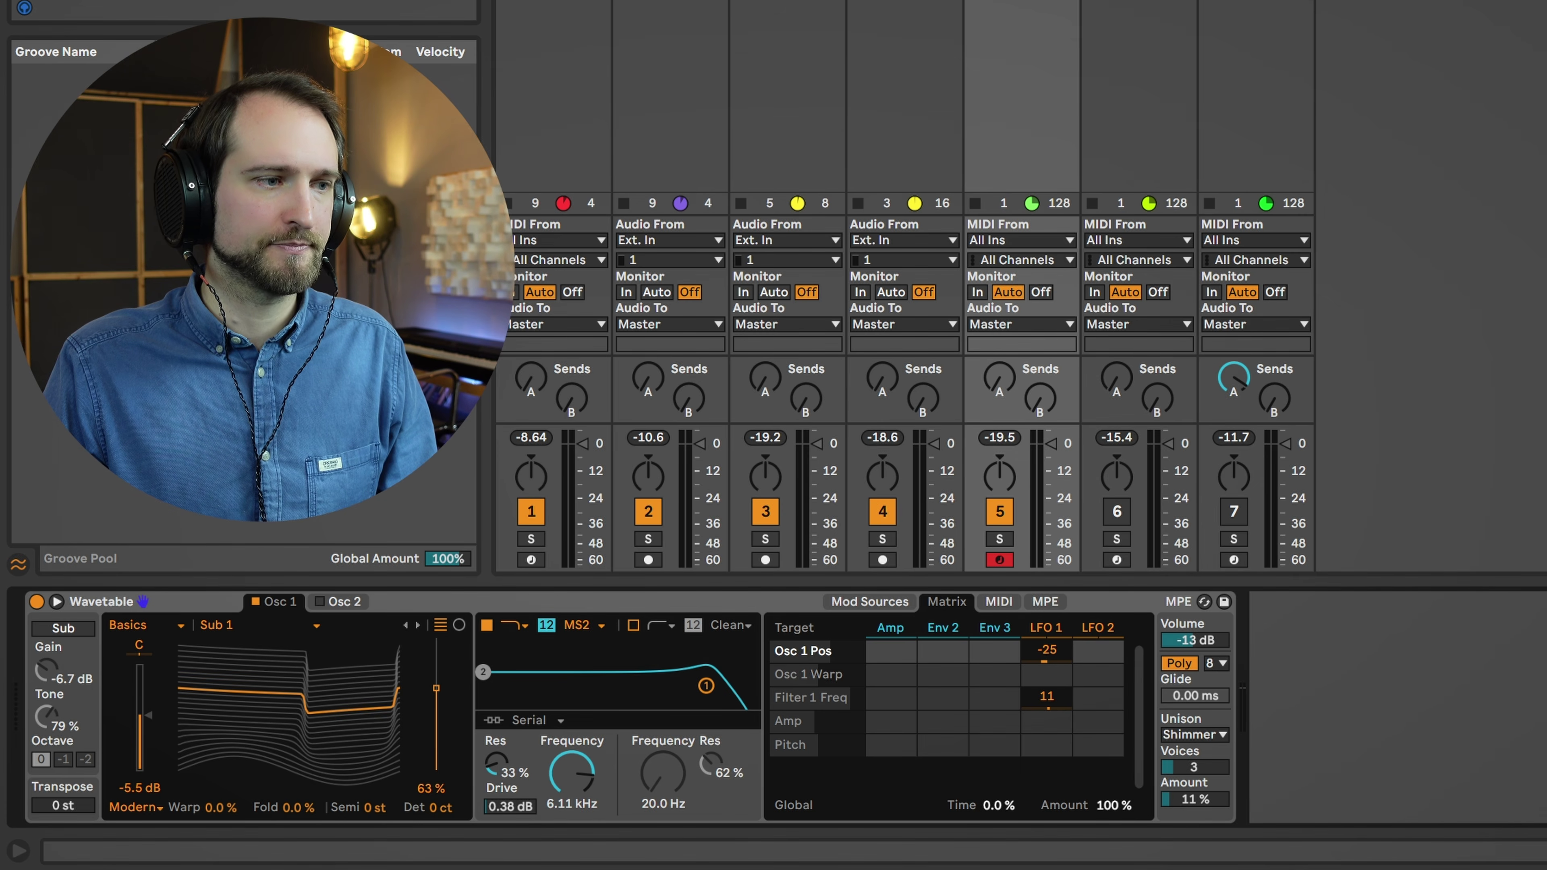
{"action": "mouse_move", "coordinate": [439, 689]}
{"action": "left_mouse_down"}
{"action": "mouse_move", "coordinate": [436, 747]}
{"action": "mouse_move", "coordinate": [436, 698]}
{"action": "left_mouse_up"}
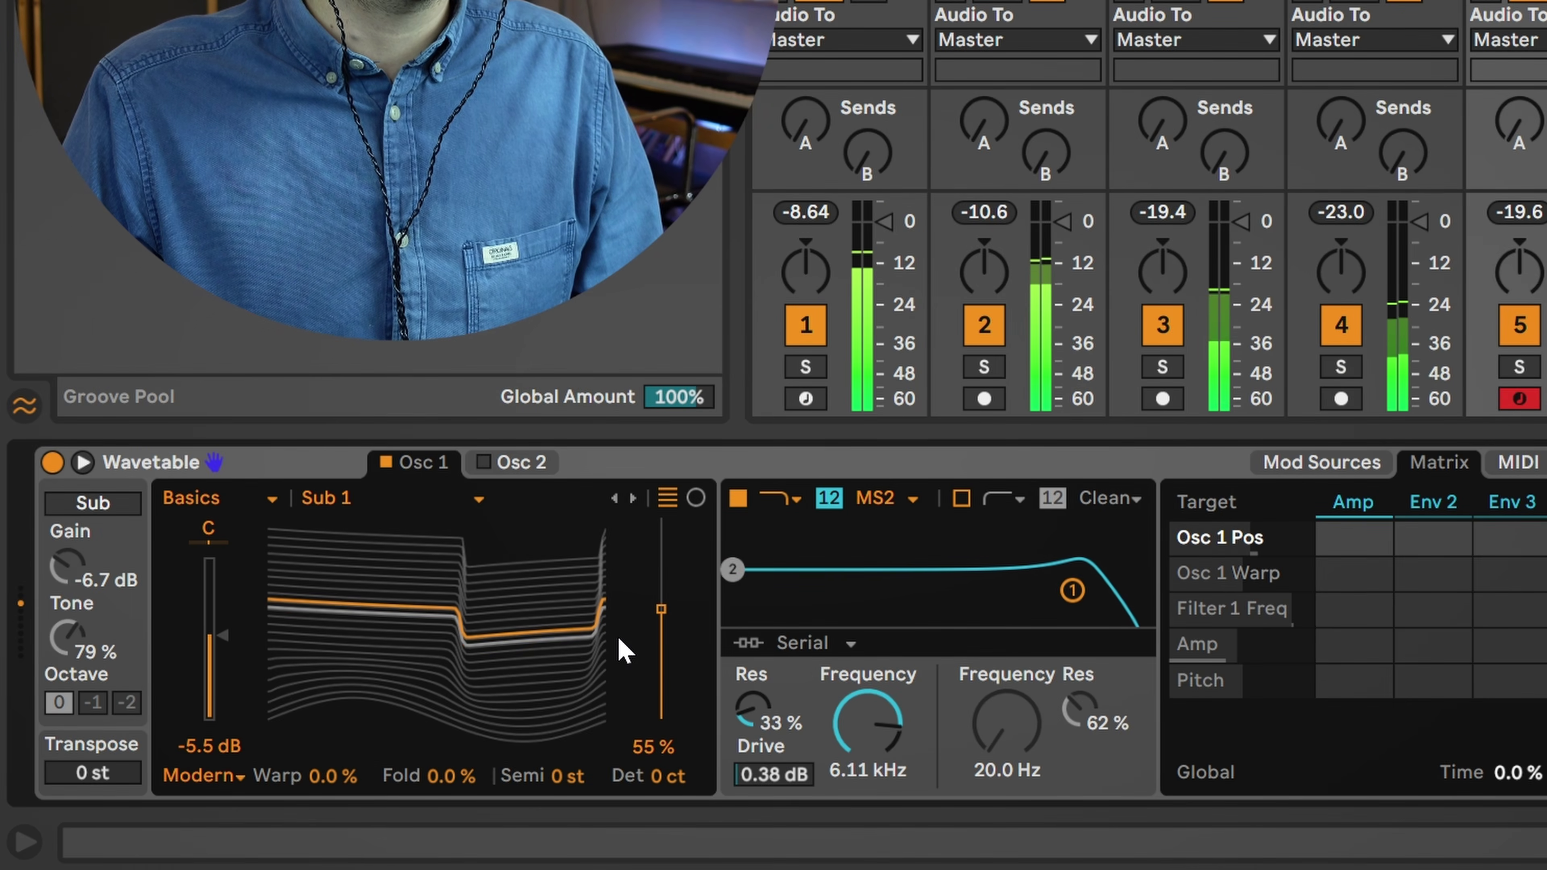
{"action": "mouse_move", "coordinate": [657, 613]}
{"action": "left_mouse_down"}
{"action": "mouse_move", "coordinate": [657, 574]}
{"action": "mouse_move", "coordinate": [661, 720]}
{"action": "mouse_move", "coordinate": [661, 618]}
{"action": "left_mouse_up"}
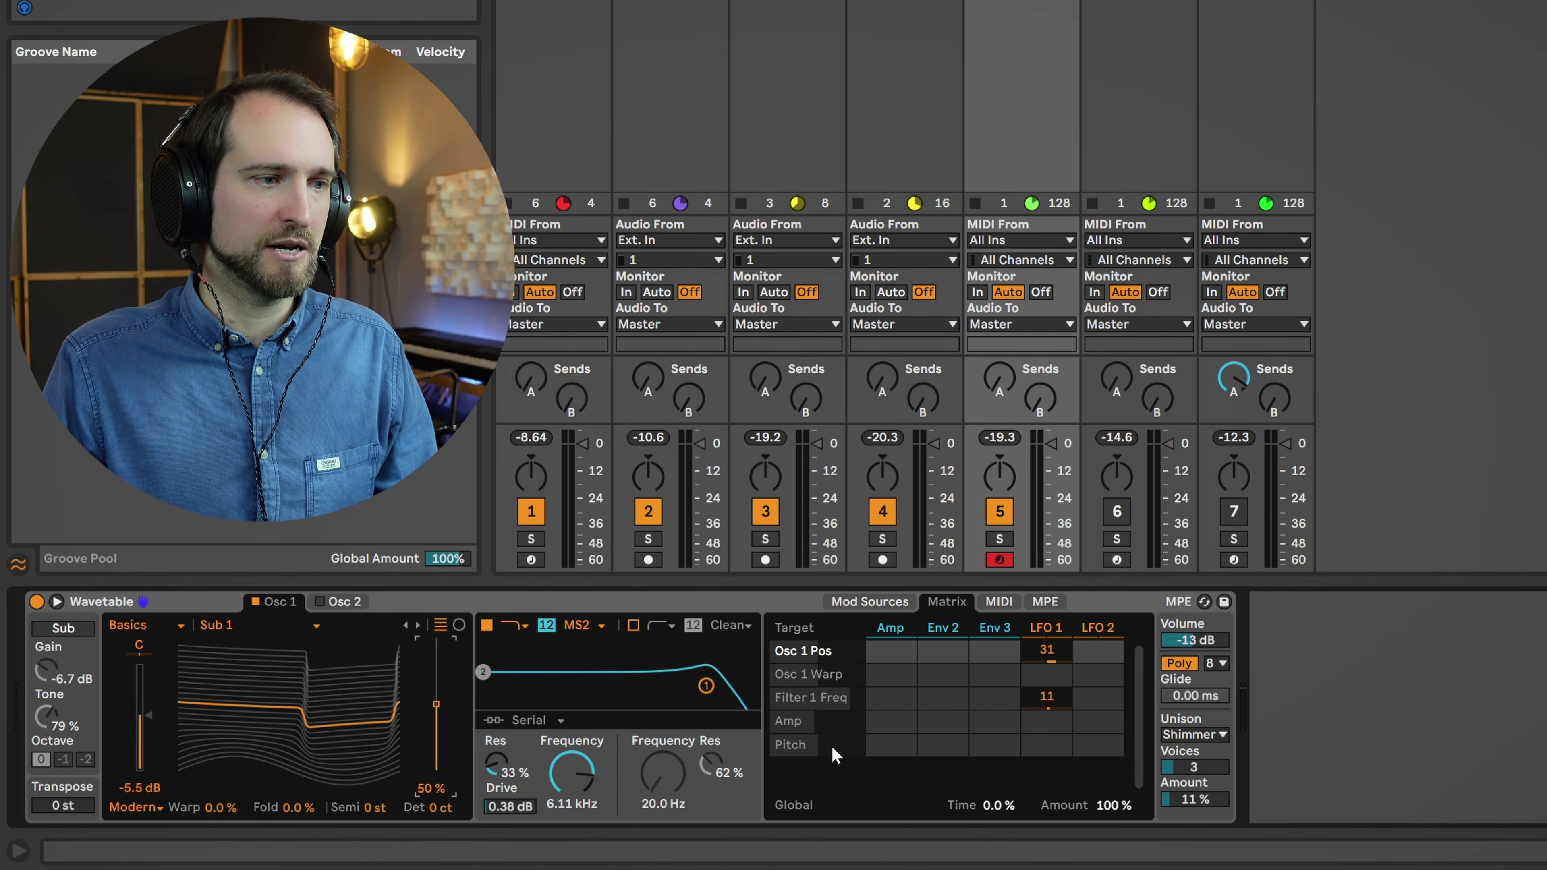
Step: Set filter 1's frequency to 4.39 kHz and resonance to 62%, with LFO 1 modulating the resonance at 45
{"action": "left_click_drag", "start_coordinate": [572, 769], "coordinate": [572, 785]}
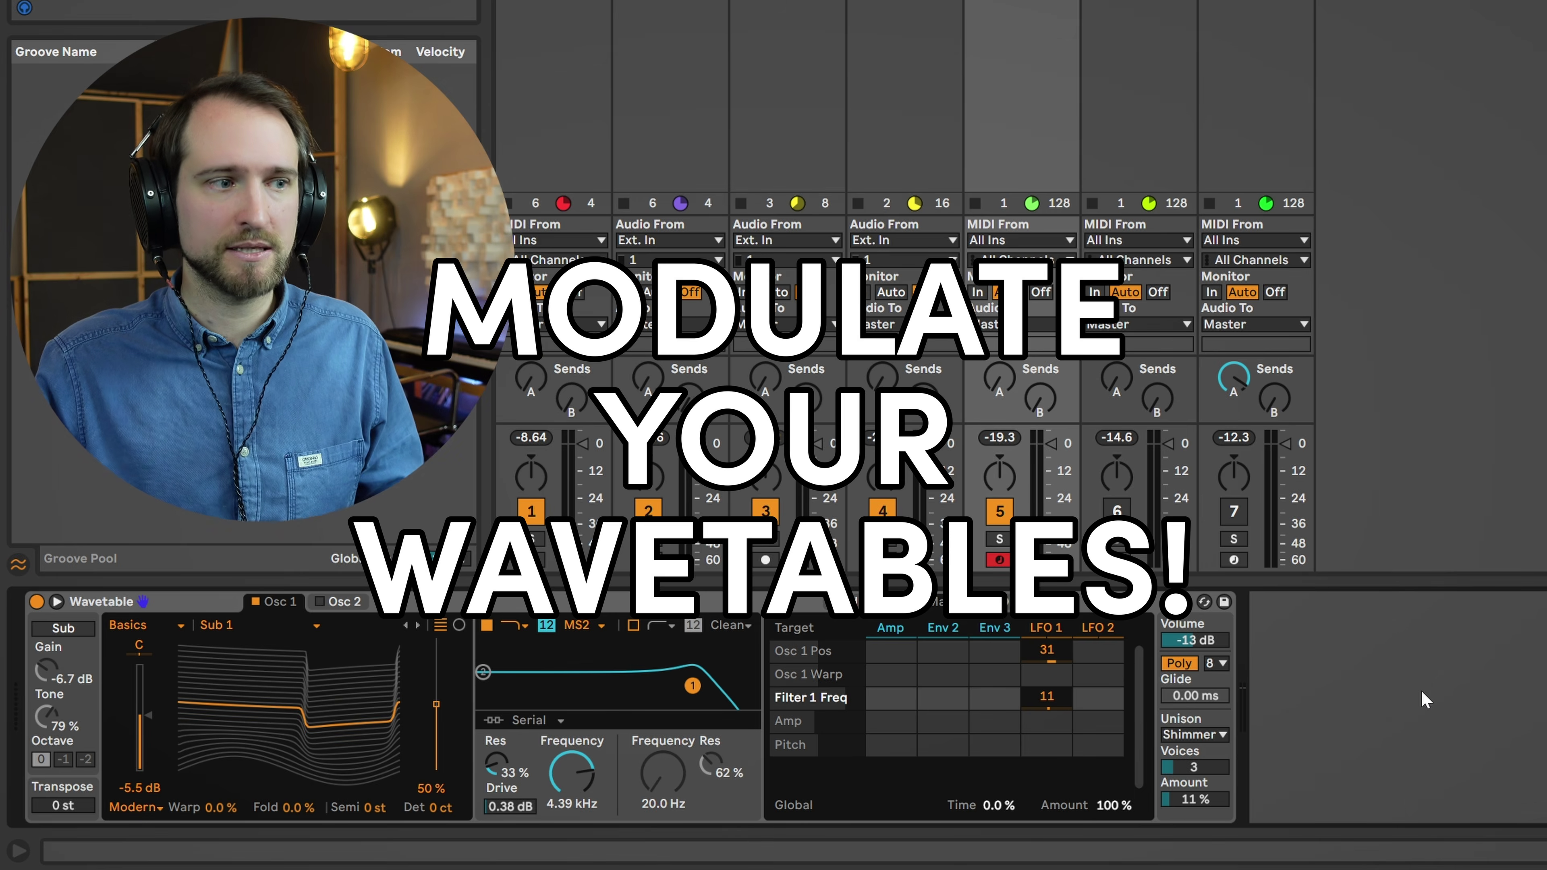
{"action": "left_click", "coordinate": [995, 628]}
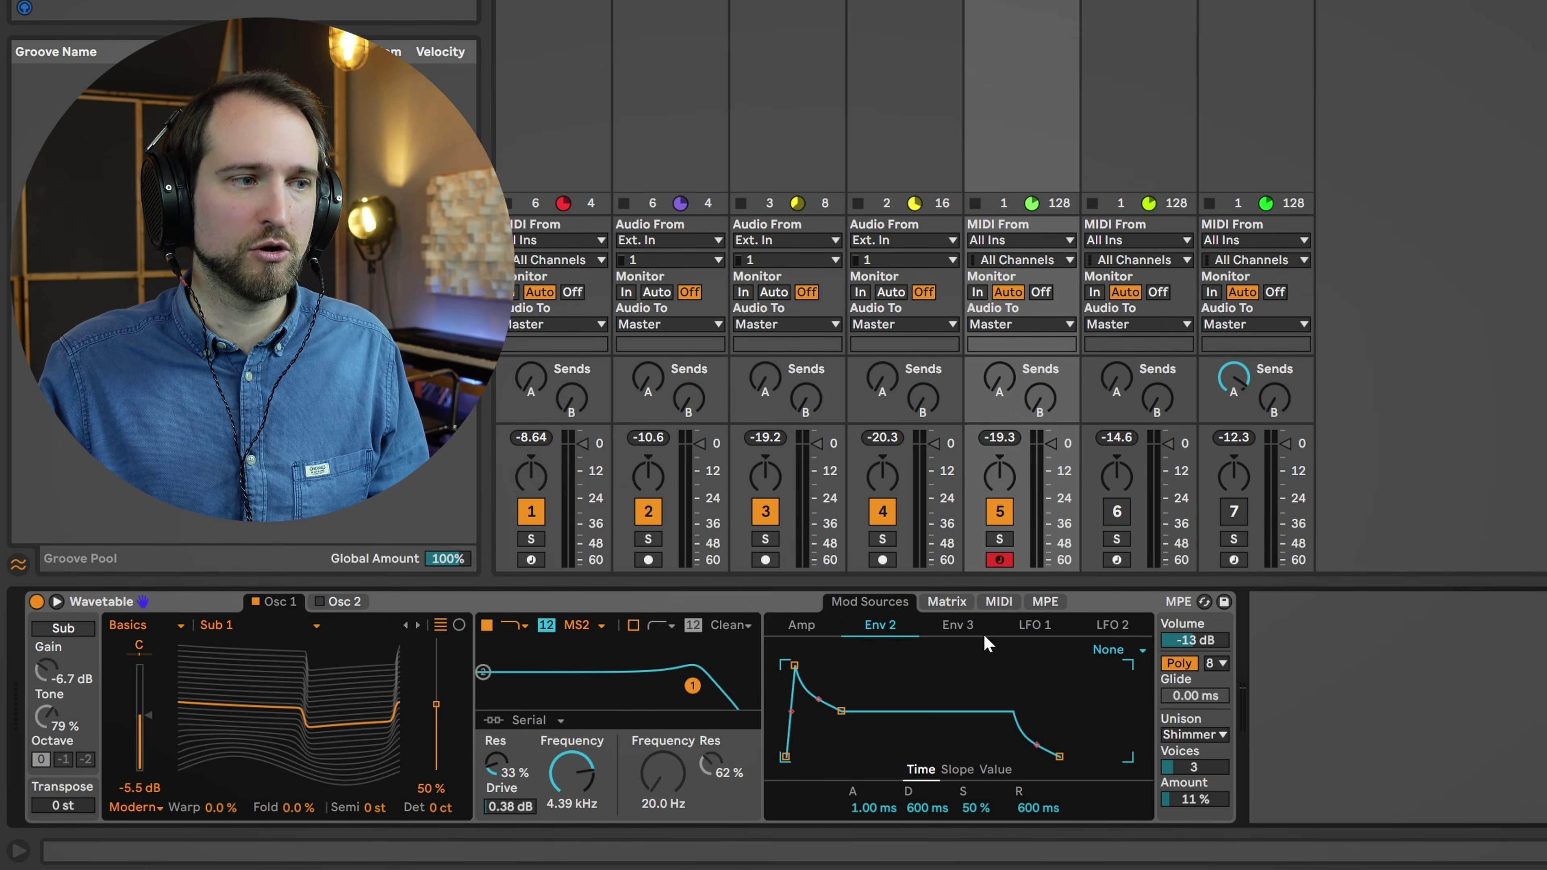
{"action": "left_click", "coordinate": [1059, 624]}
{"action": "left_click", "coordinate": [946, 601]}
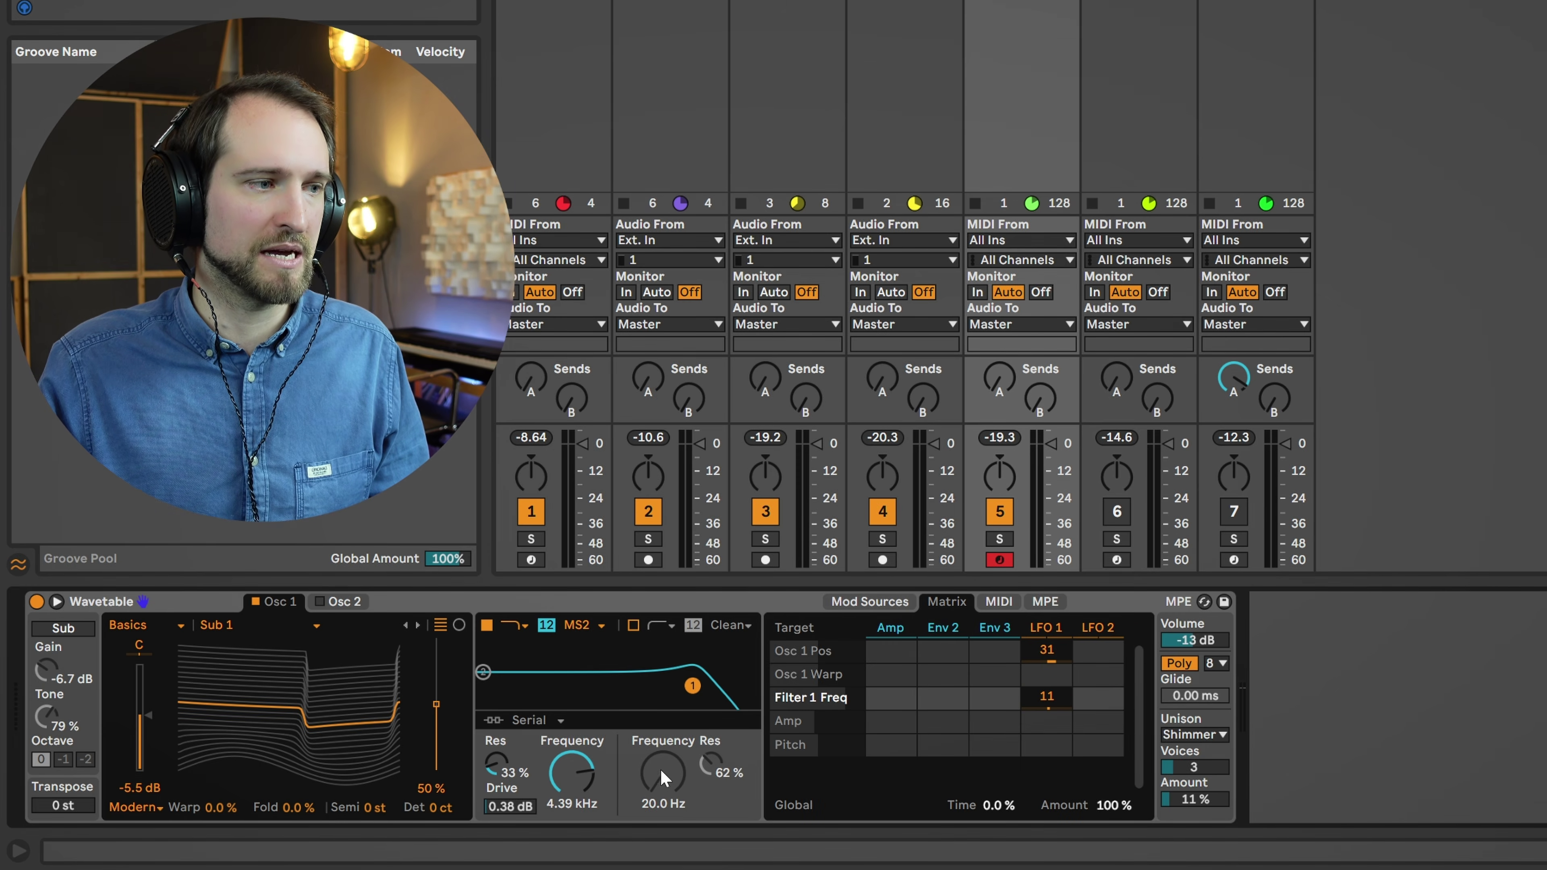
{"action": "left_click_drag", "start_coordinate": [496, 764], "coordinate": [496, 740]}
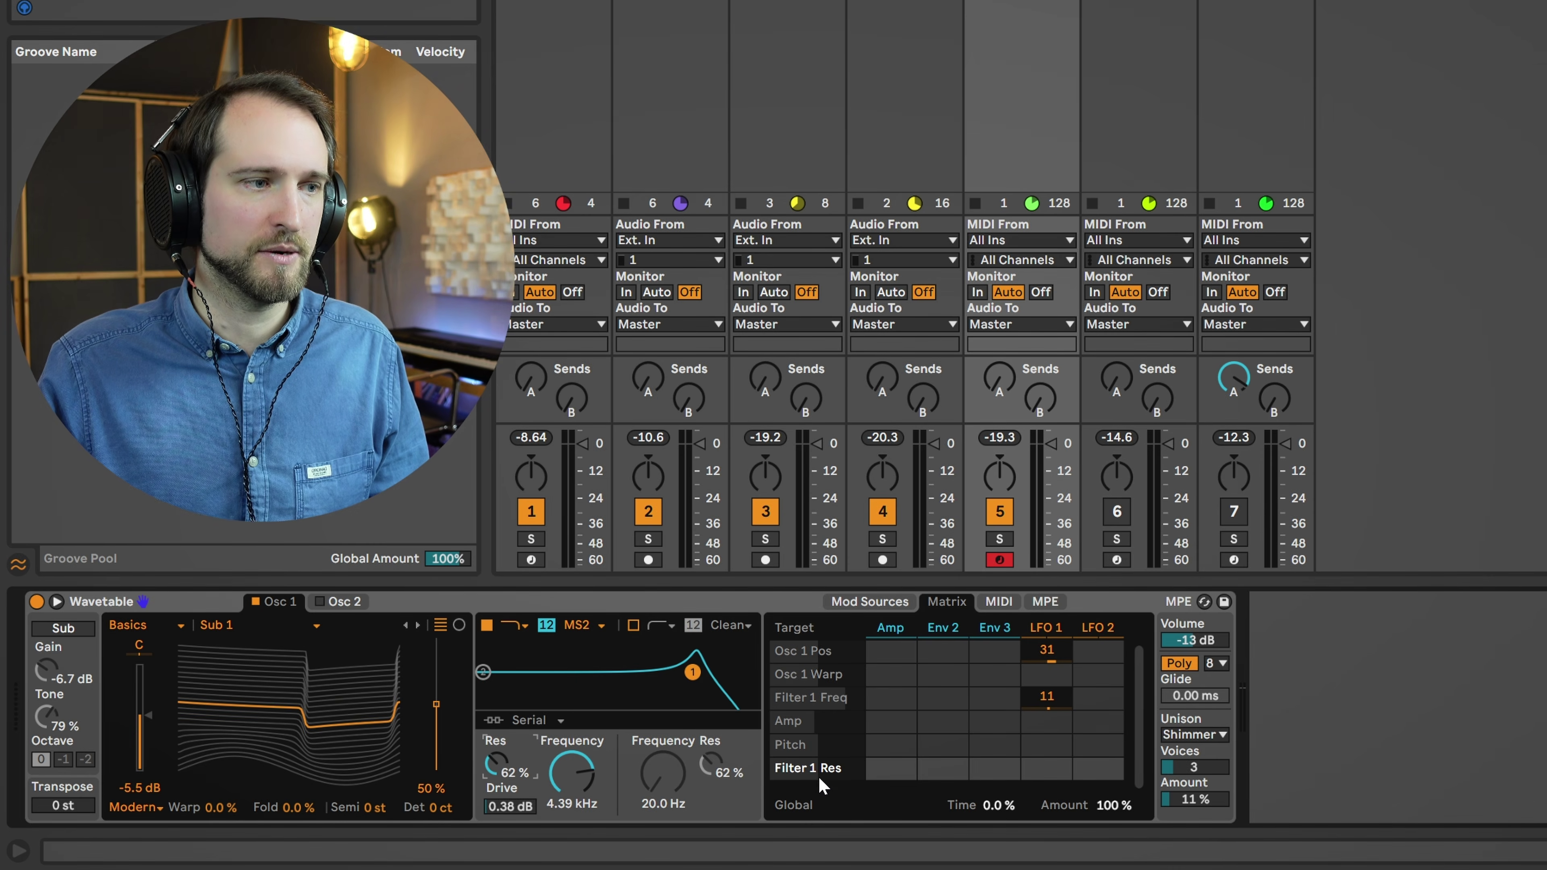
{"action": "left_click", "coordinate": [1066, 766]}
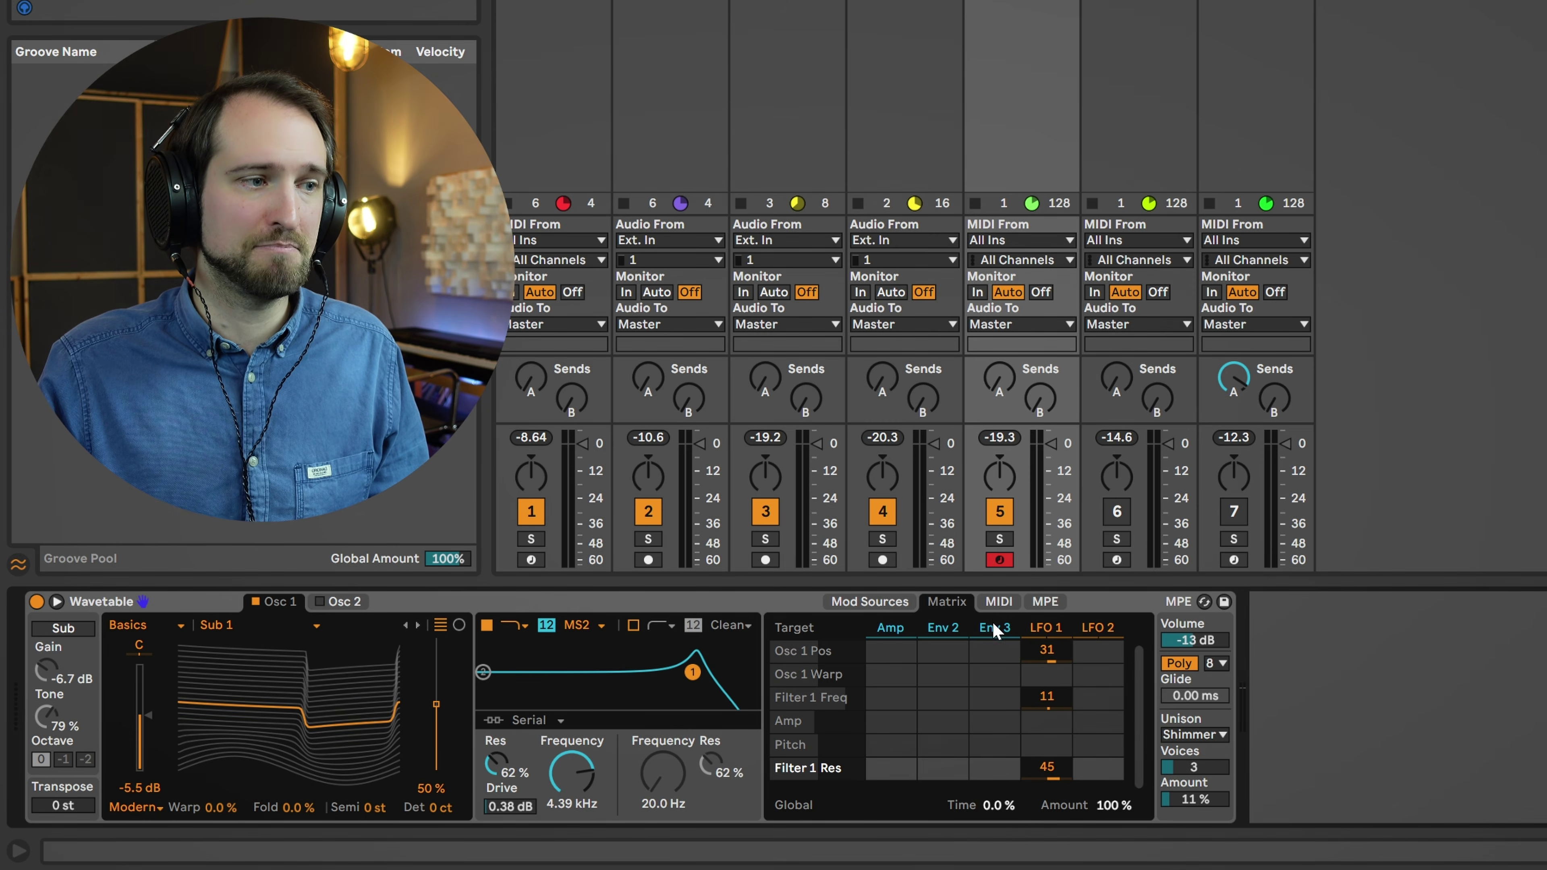
Step: Try other waveforms for LFO 1, return it to sine, set its rate to 0.18 Hz and audition the drone
{"action": "left_click", "coordinate": [899, 600]}
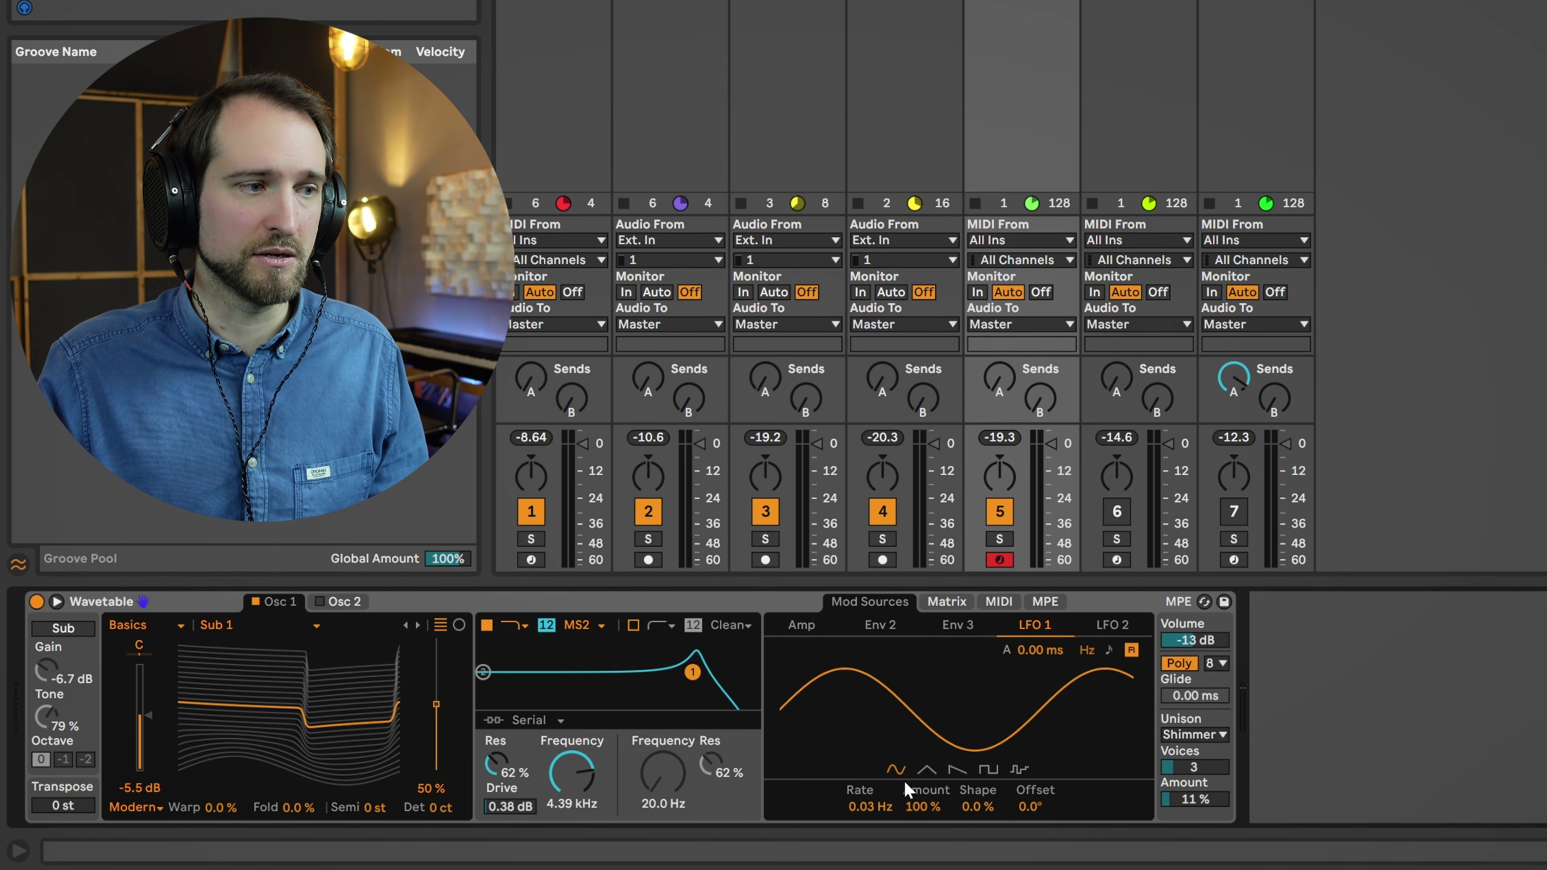
{"action": "left_click", "coordinate": [925, 770]}
{"action": "left_click", "coordinate": [959, 771]}
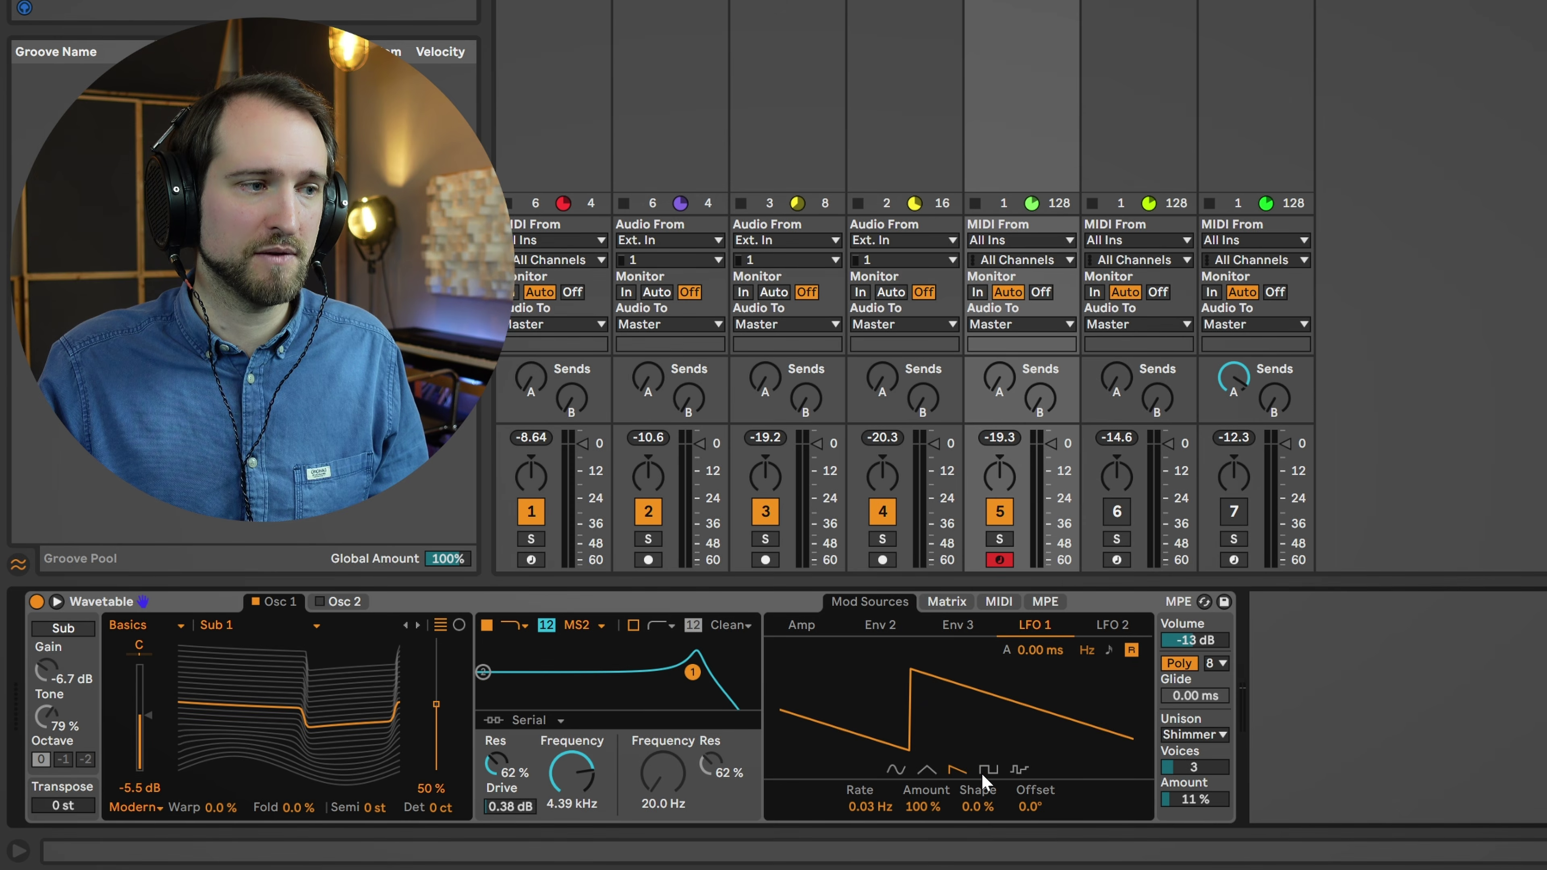
{"action": "left_click", "coordinate": [891, 773]}
{"action": "left_click_drag", "start_coordinate": [887, 805], "coordinate": [869, 850]}
{"action": "key", "text": "space"}
{"action": "key", "text": "space"}
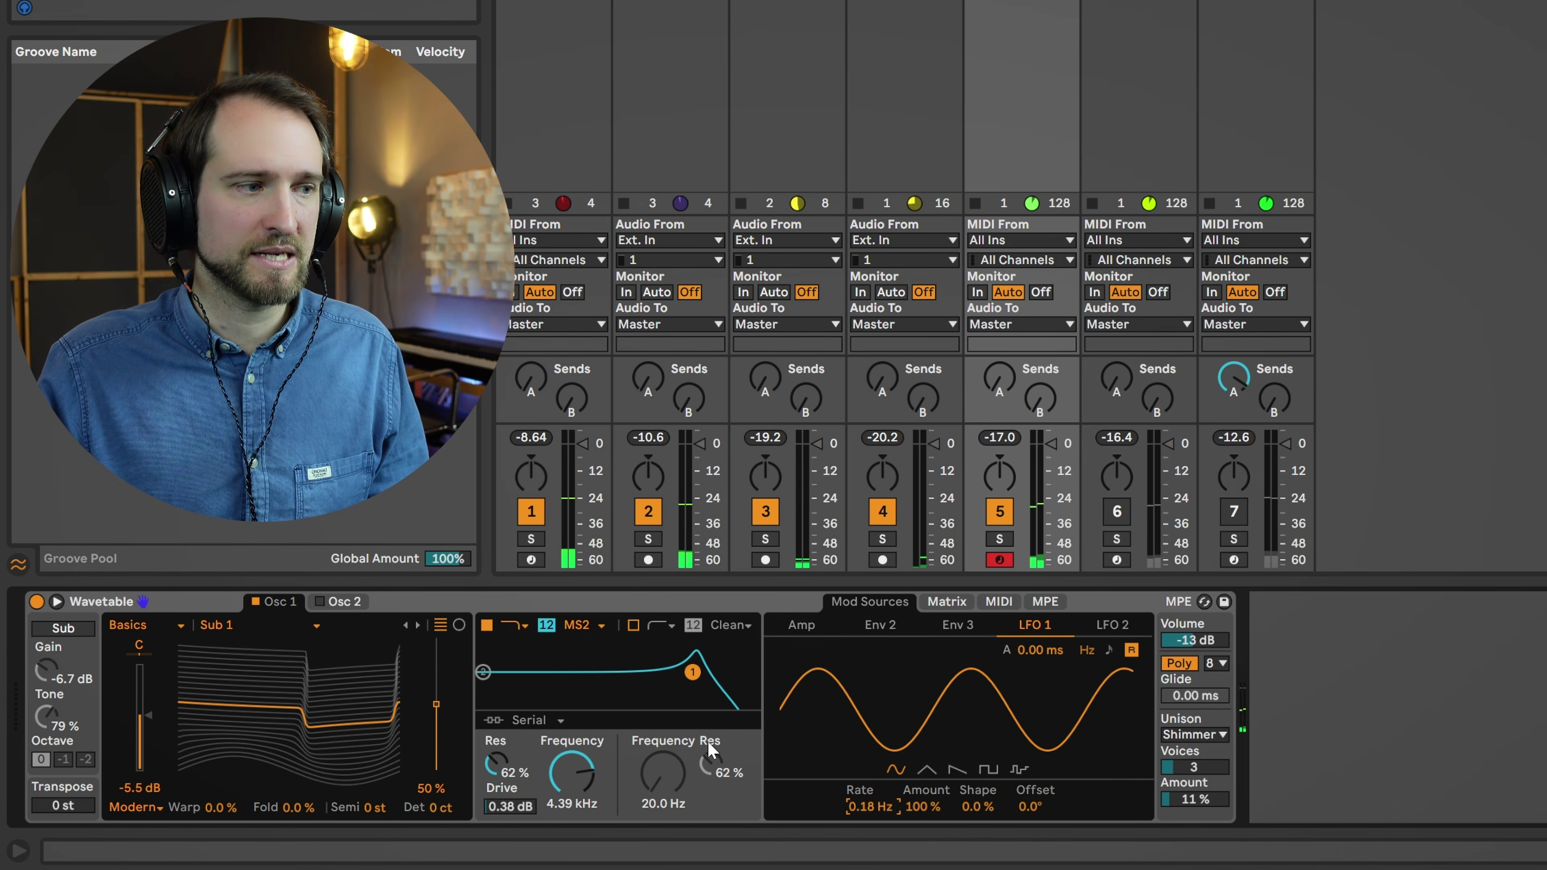
Step: Set filter 1's resonance to 0% and choose Shimmer as the unison mode
{"action": "left_click_drag", "start_coordinate": [496, 767], "coordinate": [496, 816]}
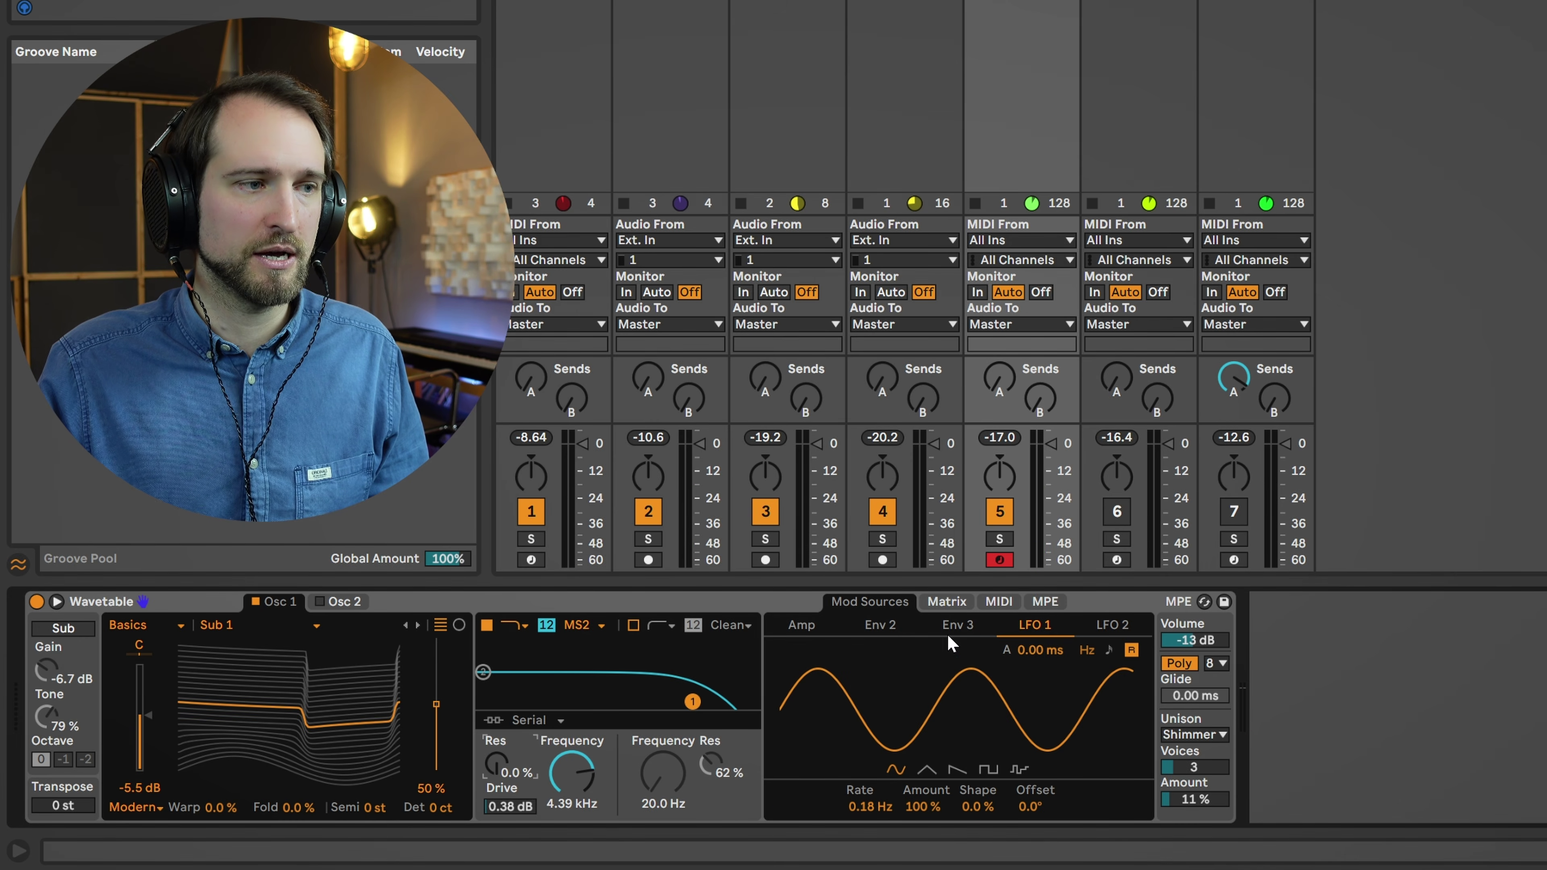
{"action": "left_click", "coordinate": [944, 602]}
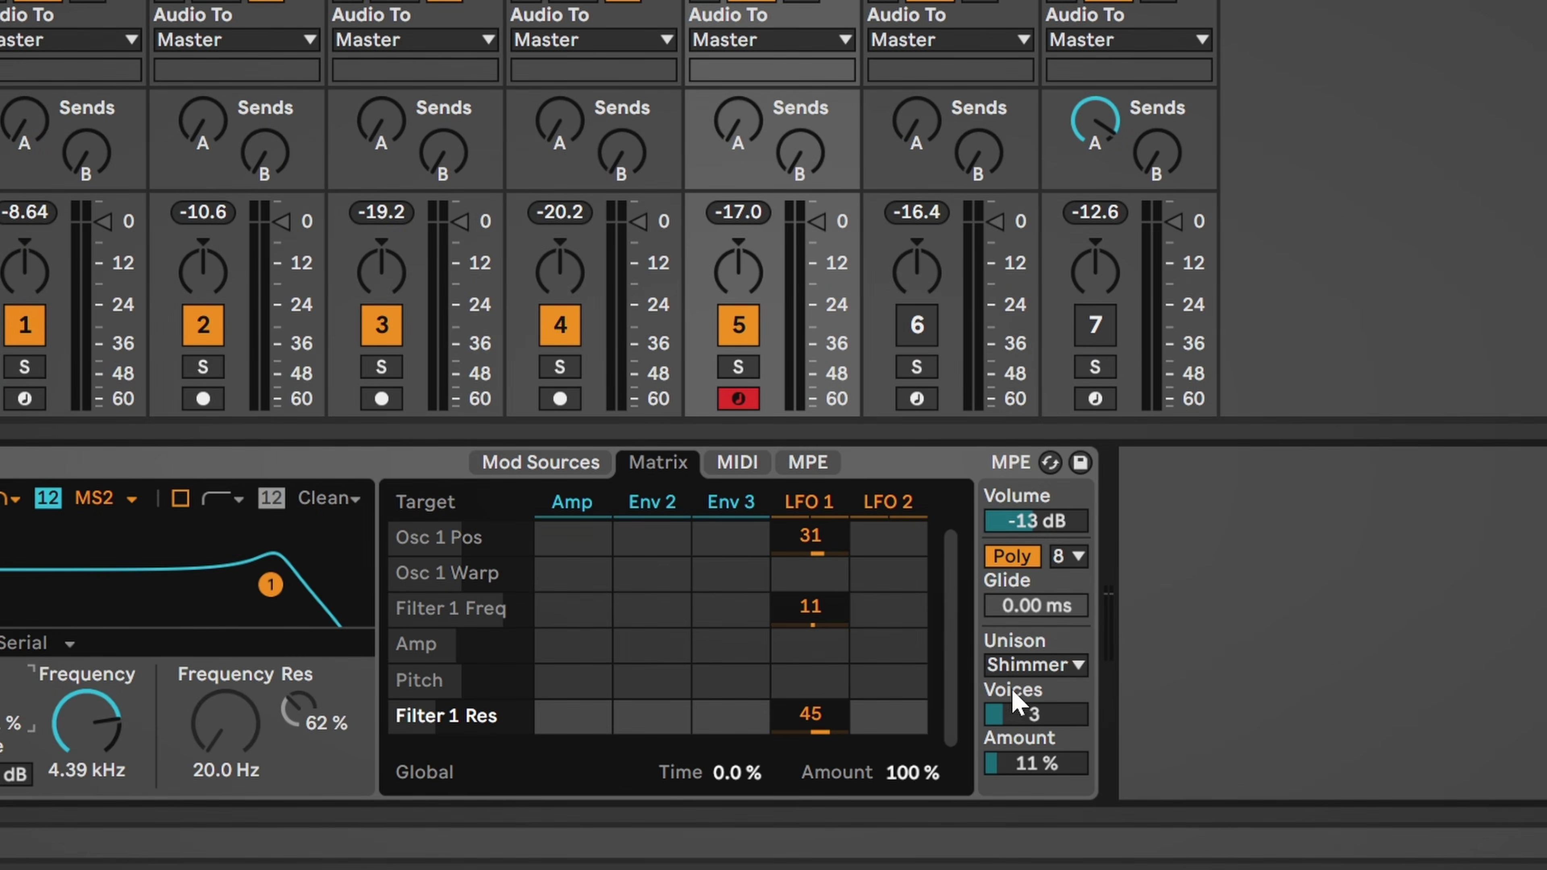
{"action": "left_click", "coordinate": [1040, 665]}
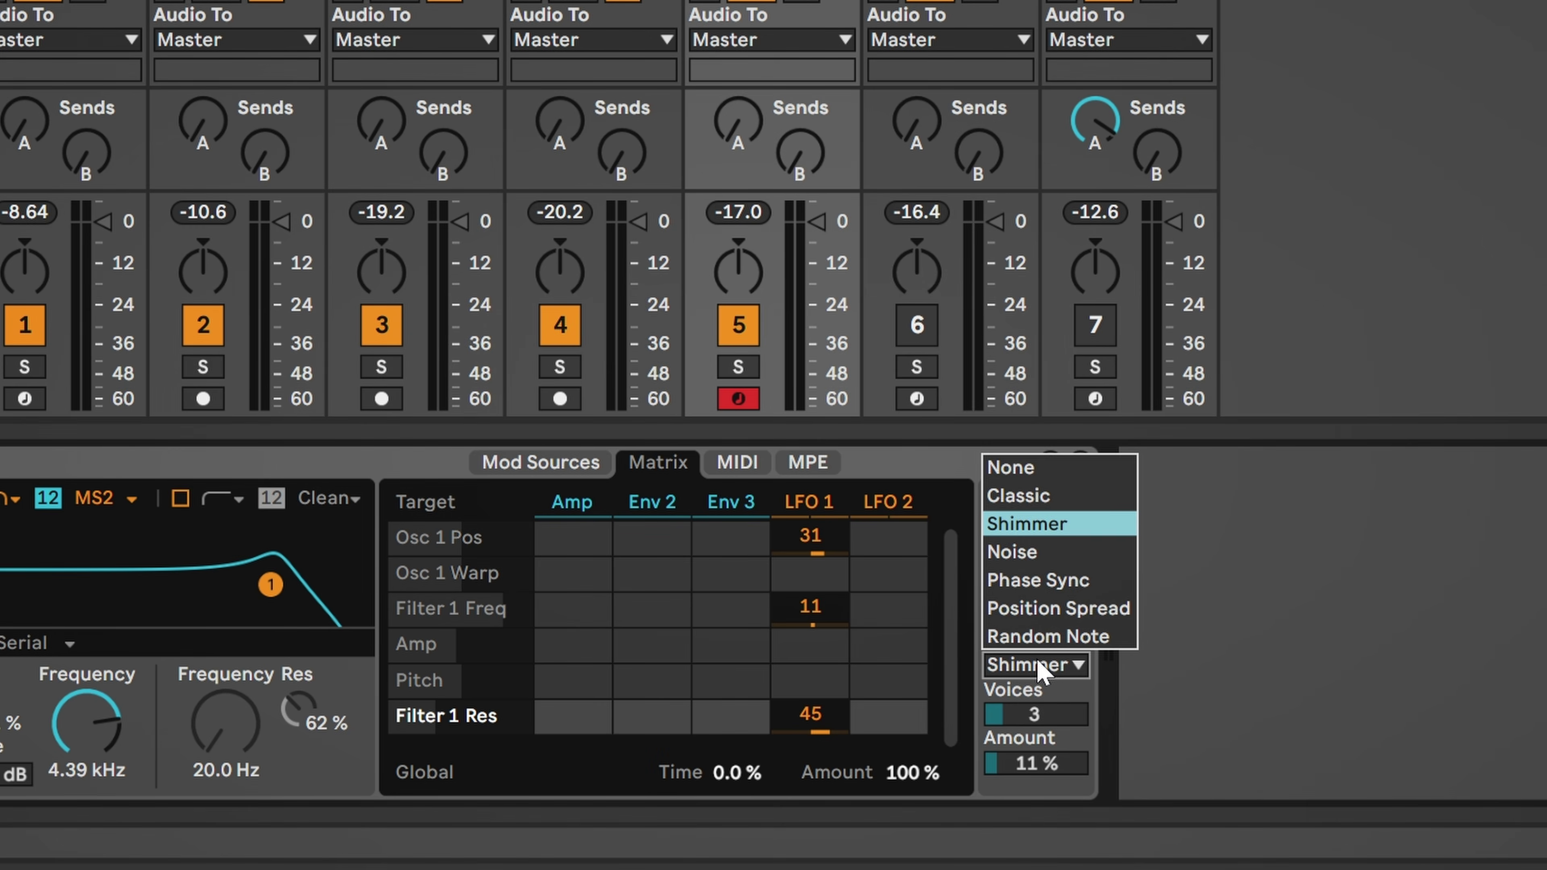
{"action": "left_click", "coordinate": [1060, 524]}
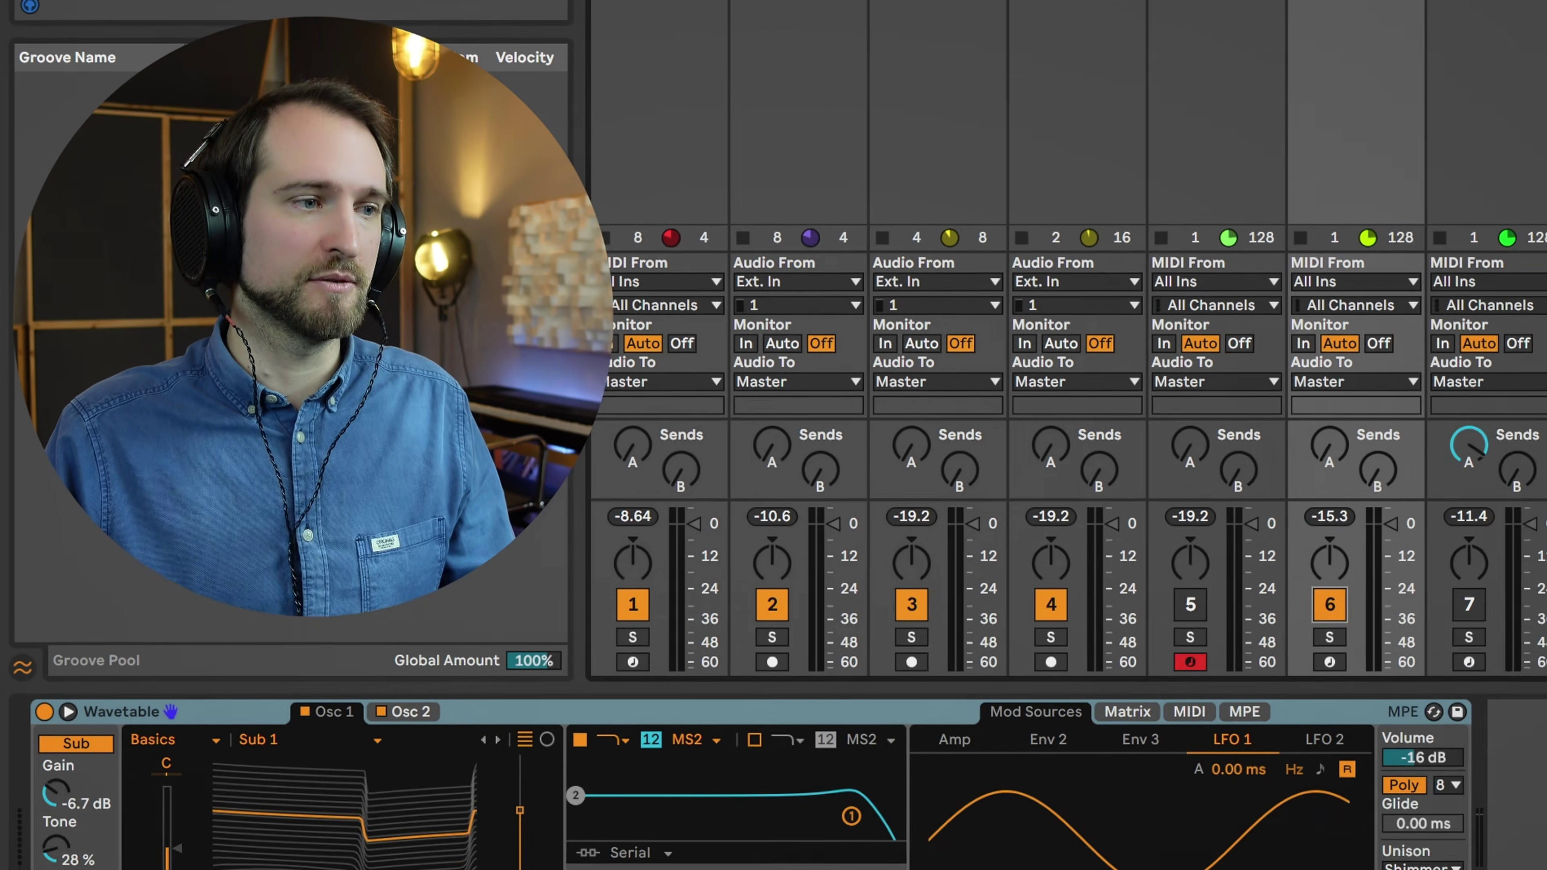
Step: Compare the drones on tracks 5 and 6 by alternating which one is active, finishing with only track 6 on
{"action": "left_click", "coordinate": [1194, 608]}
{"action": "left_click", "coordinate": [1330, 597]}
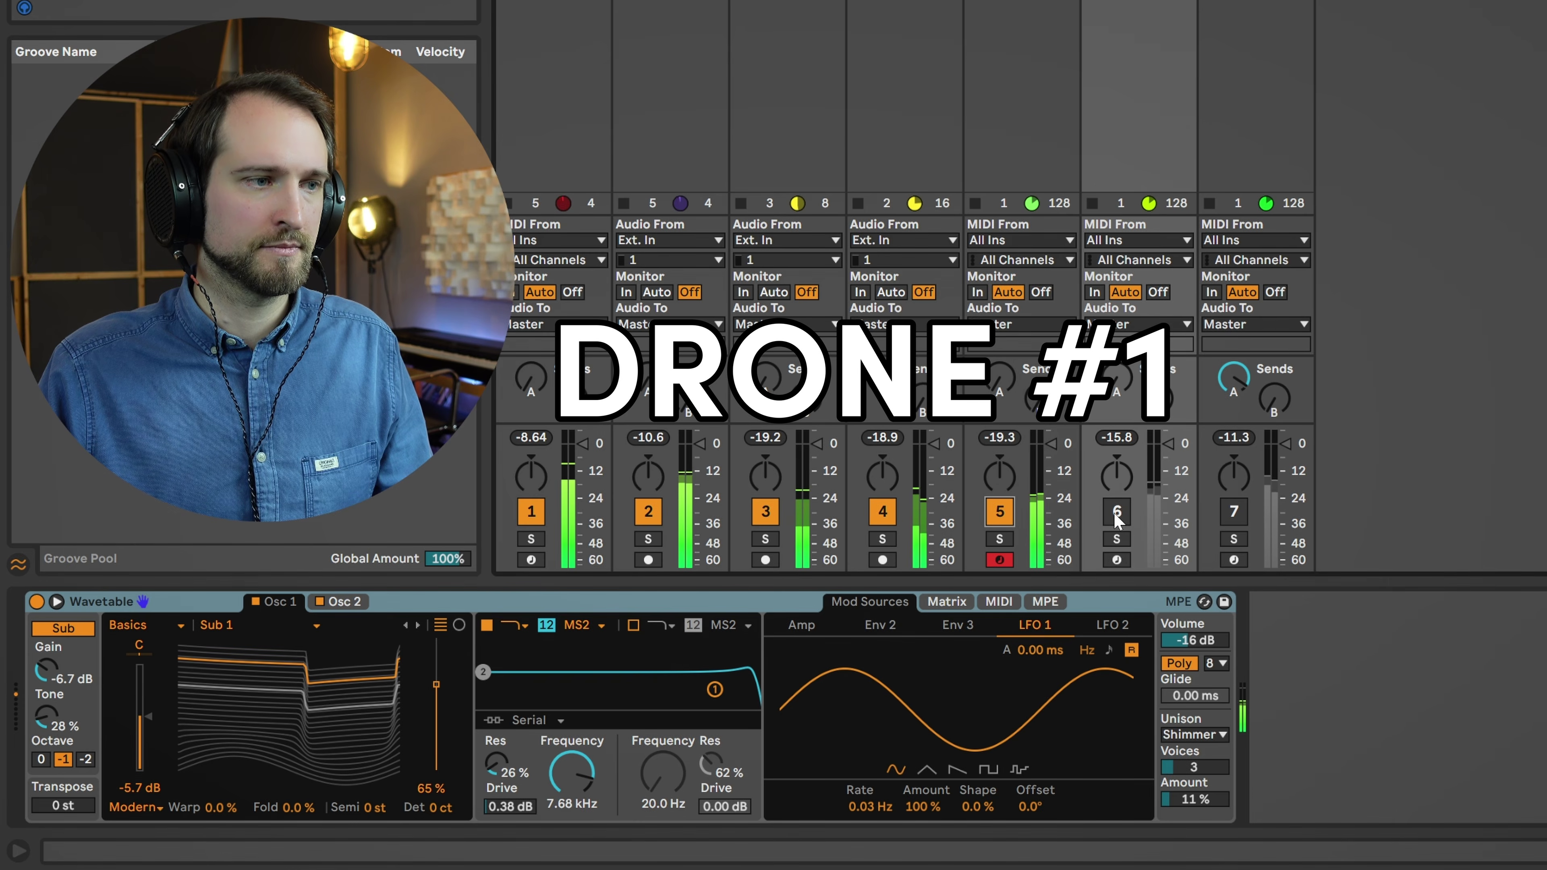
{"action": "left_click", "coordinate": [1011, 521]}
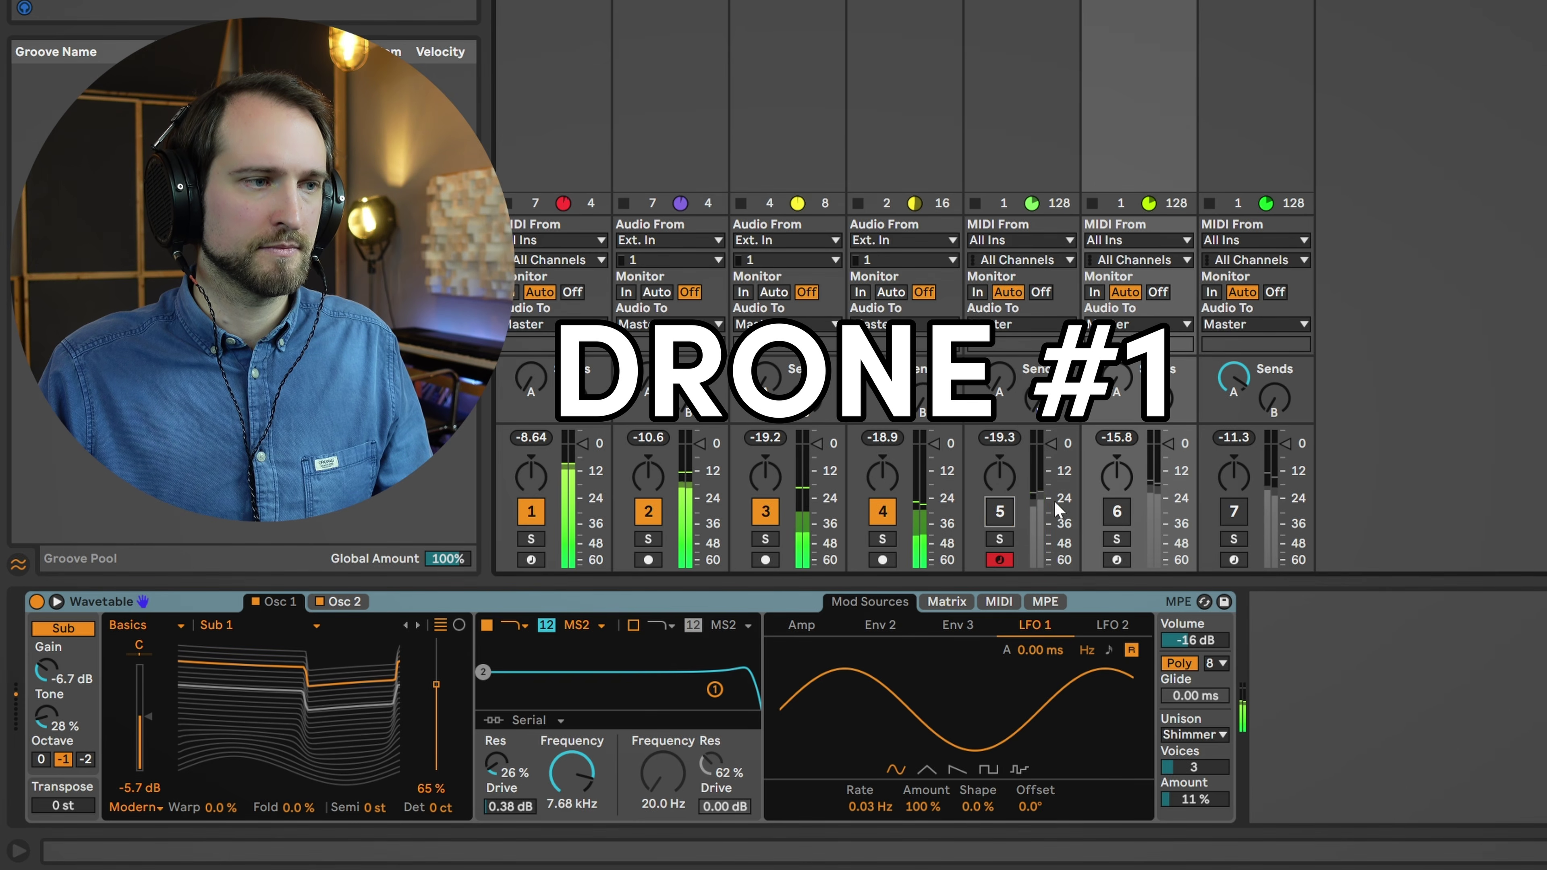
{"action": "left_click", "coordinate": [1115, 512]}
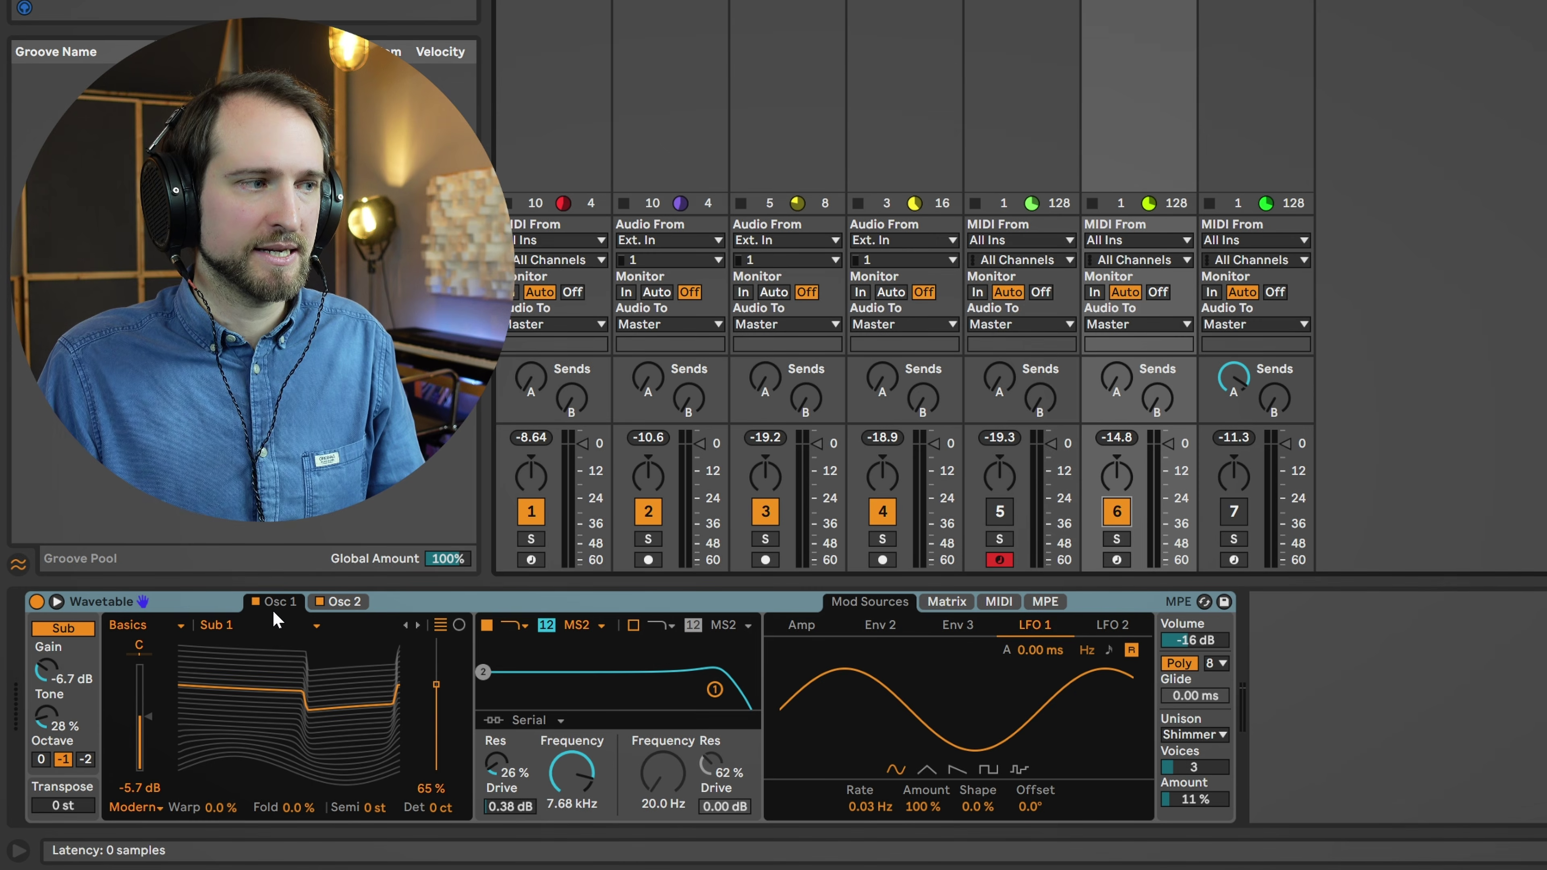
Step: Examine the Osc 2 settings of track 6's Wavetable, its LFO 1 and LFO 2, and their modulation matrix assignments
{"action": "left_click", "coordinate": [332, 603]}
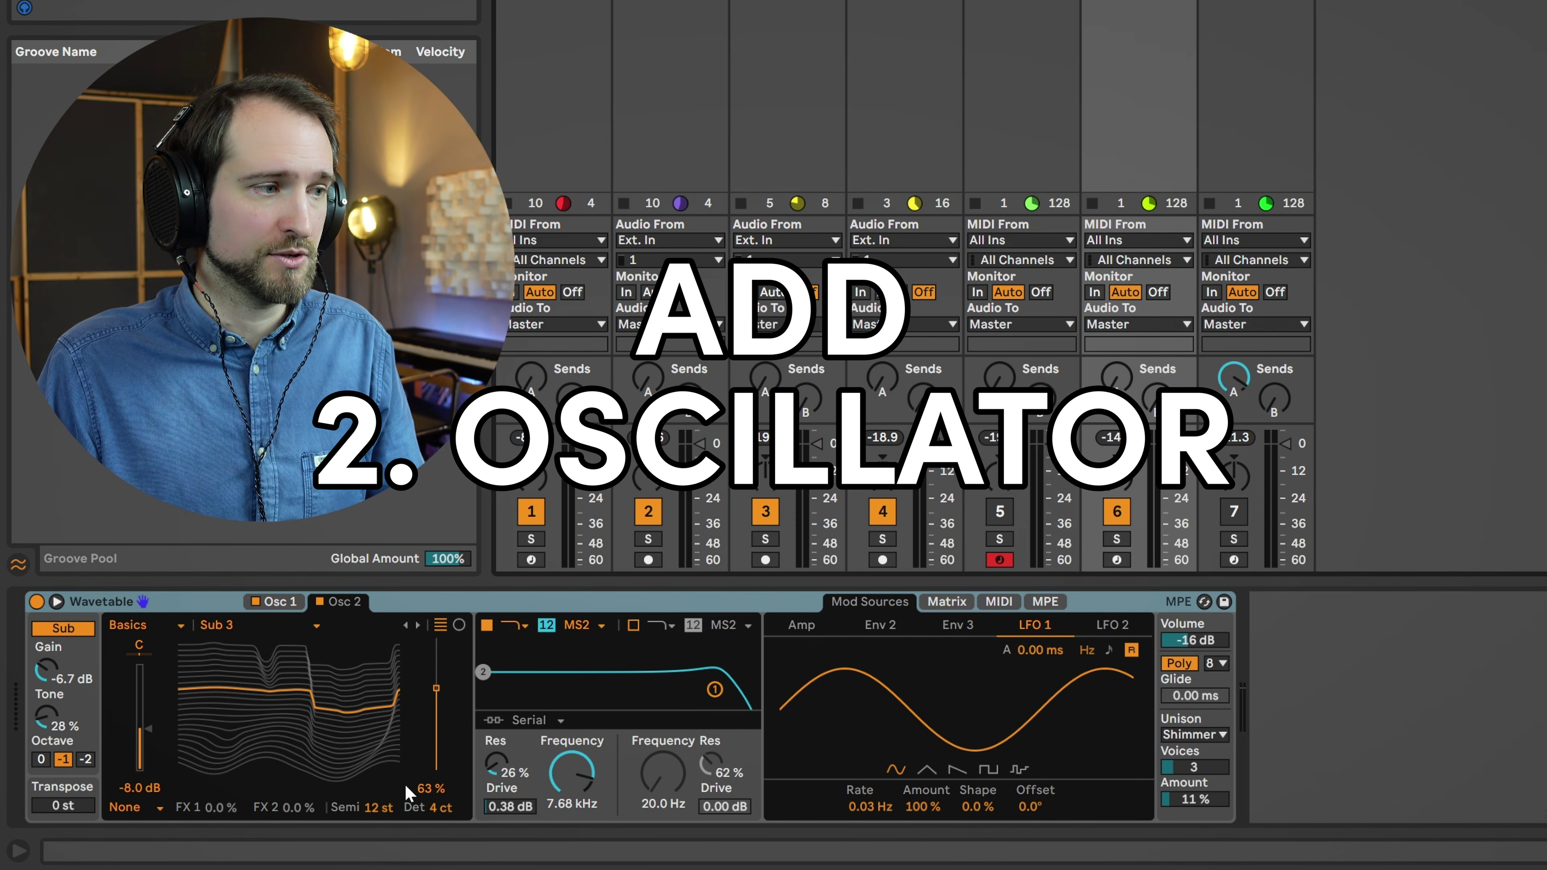
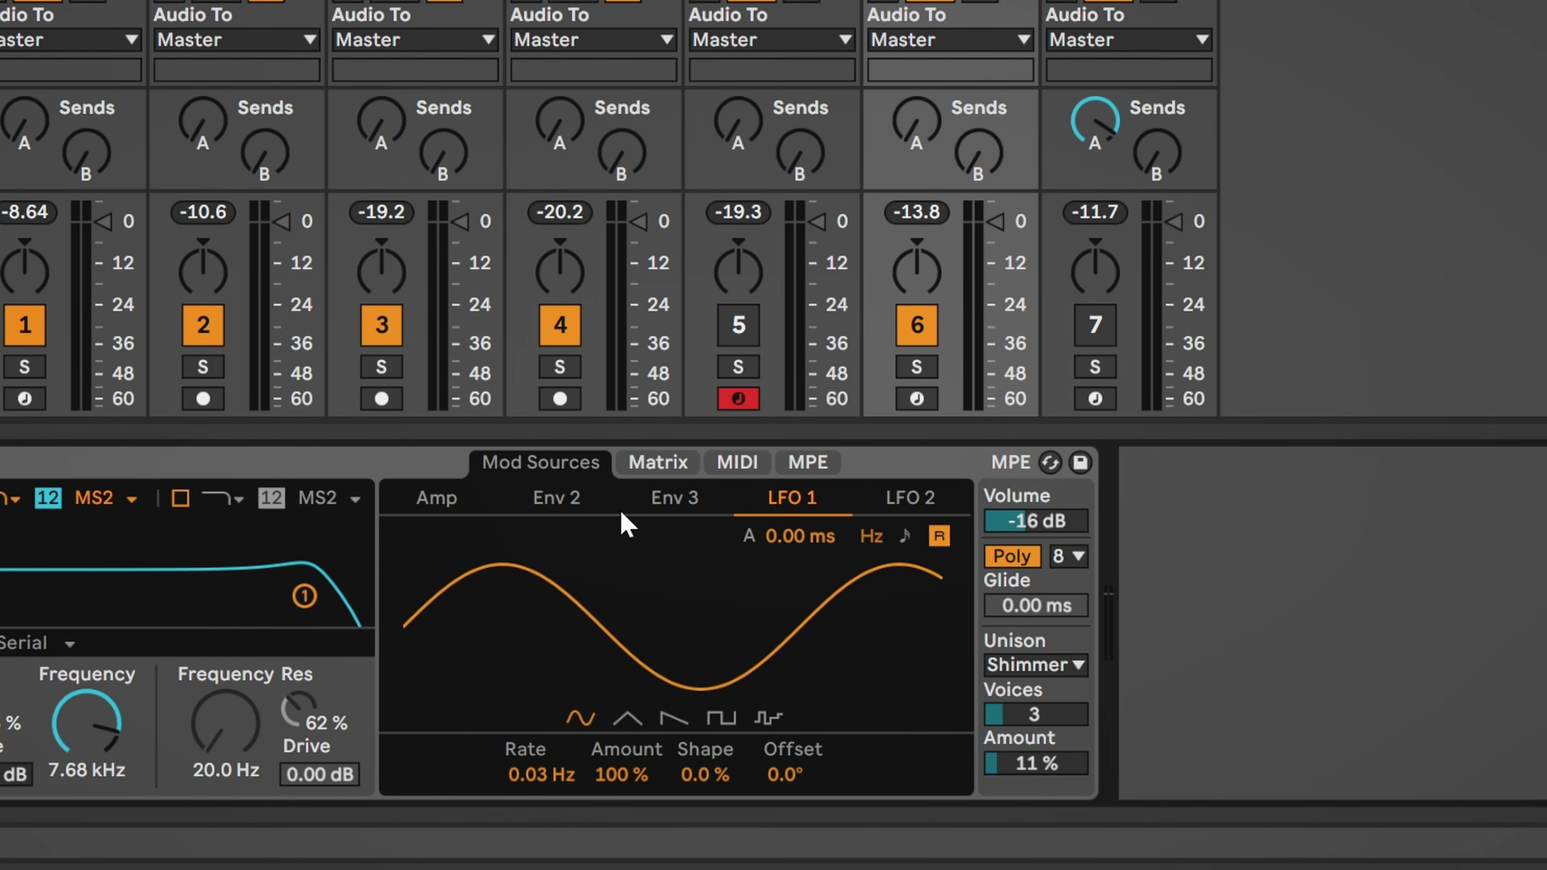
{"action": "left_click", "coordinate": [859, 498]}
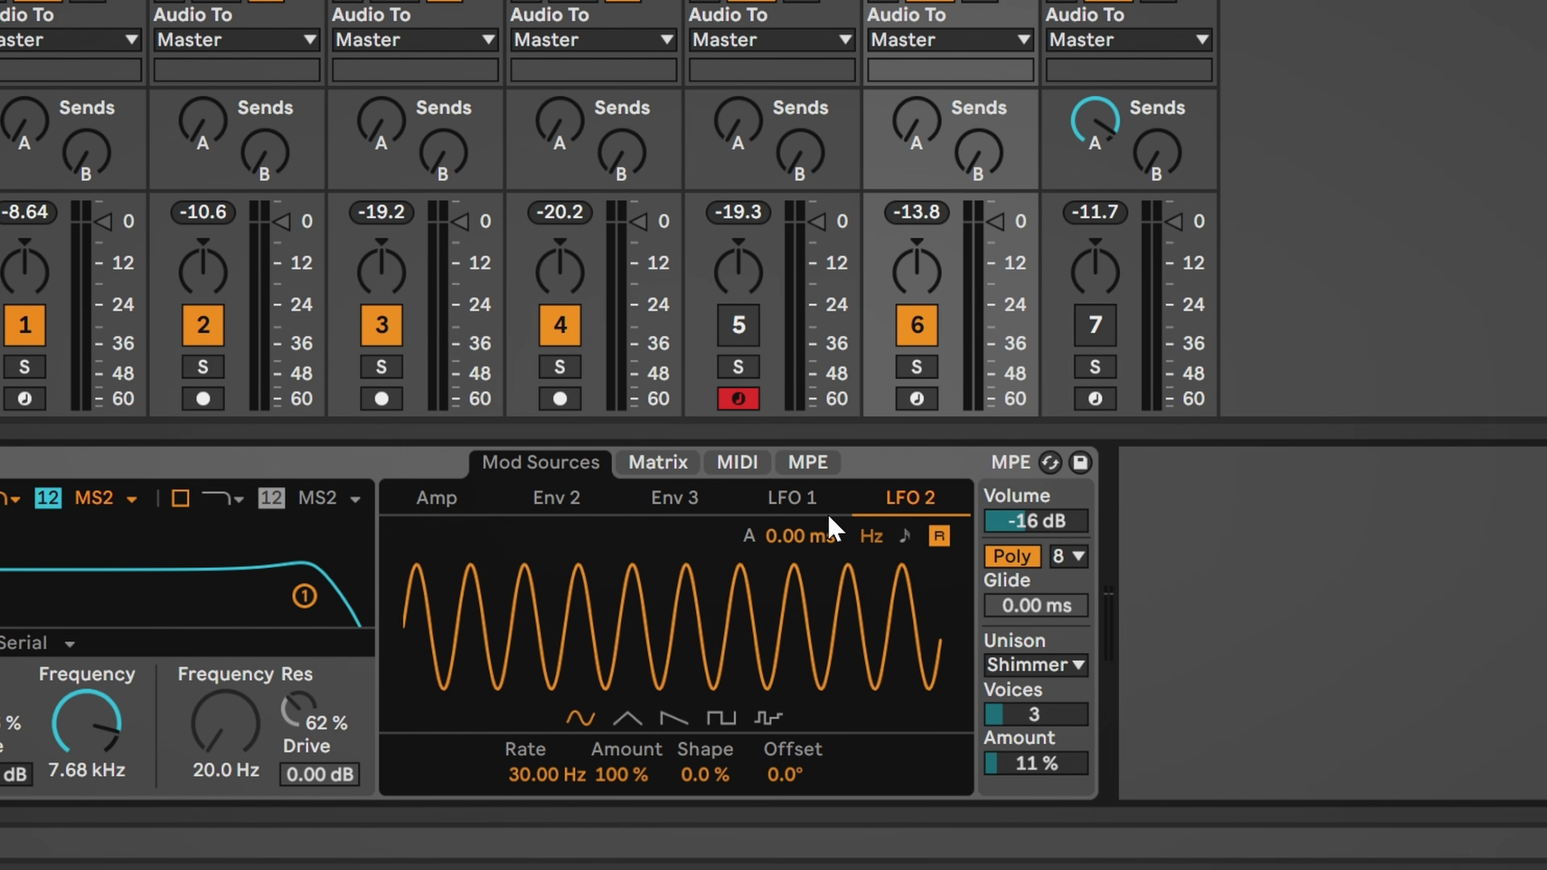
{"action": "left_click", "coordinate": [795, 506]}
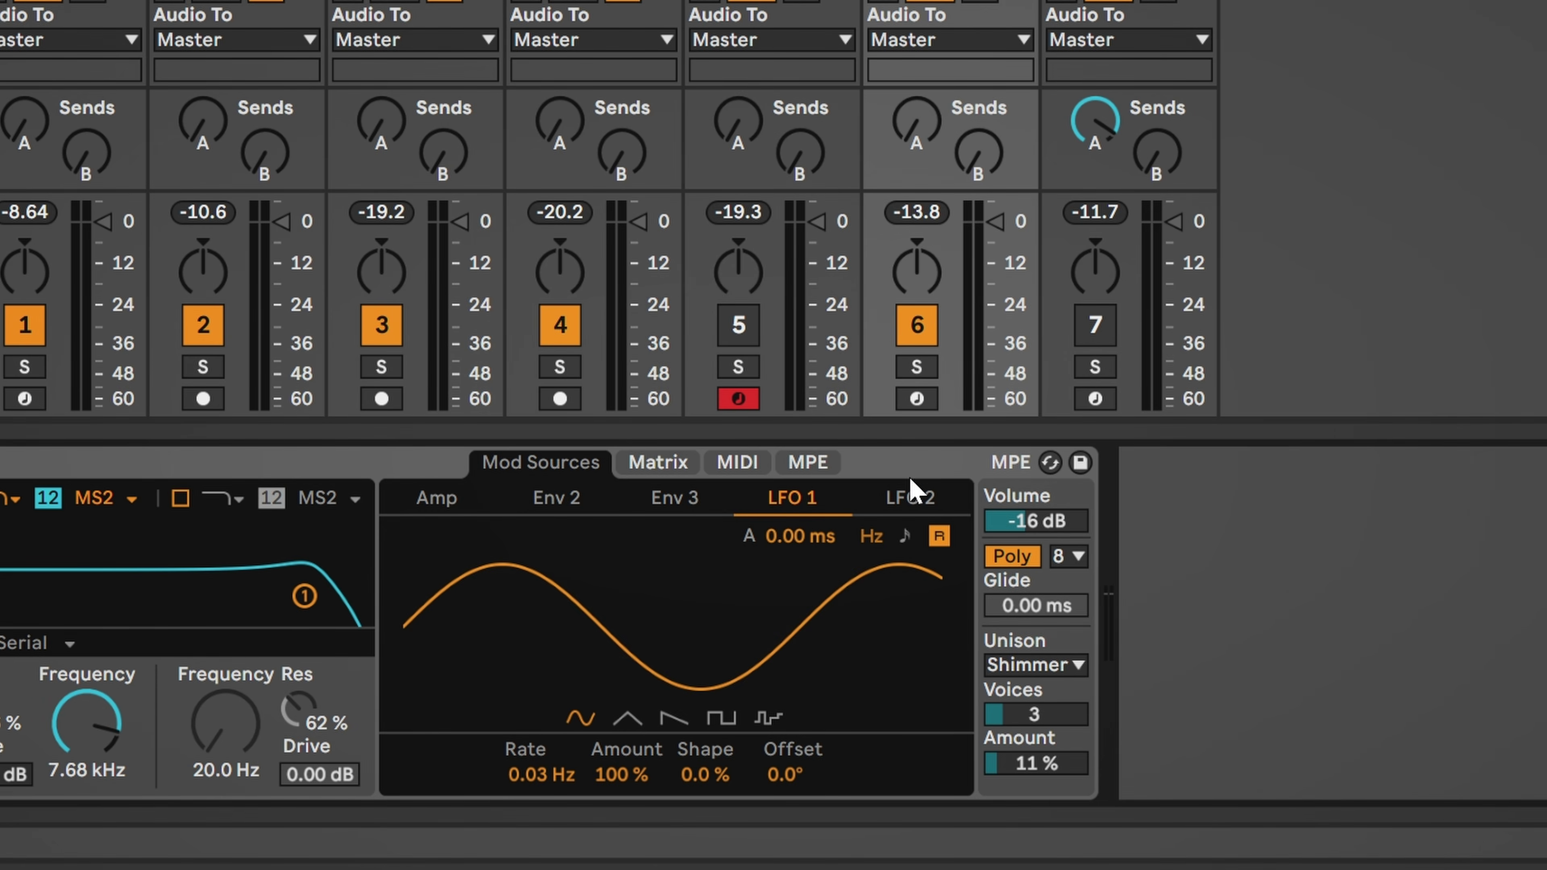
{"action": "left_click", "coordinate": [910, 498]}
{"action": "left_click", "coordinate": [791, 498]}
{"action": "left_click", "coordinate": [636, 468]}
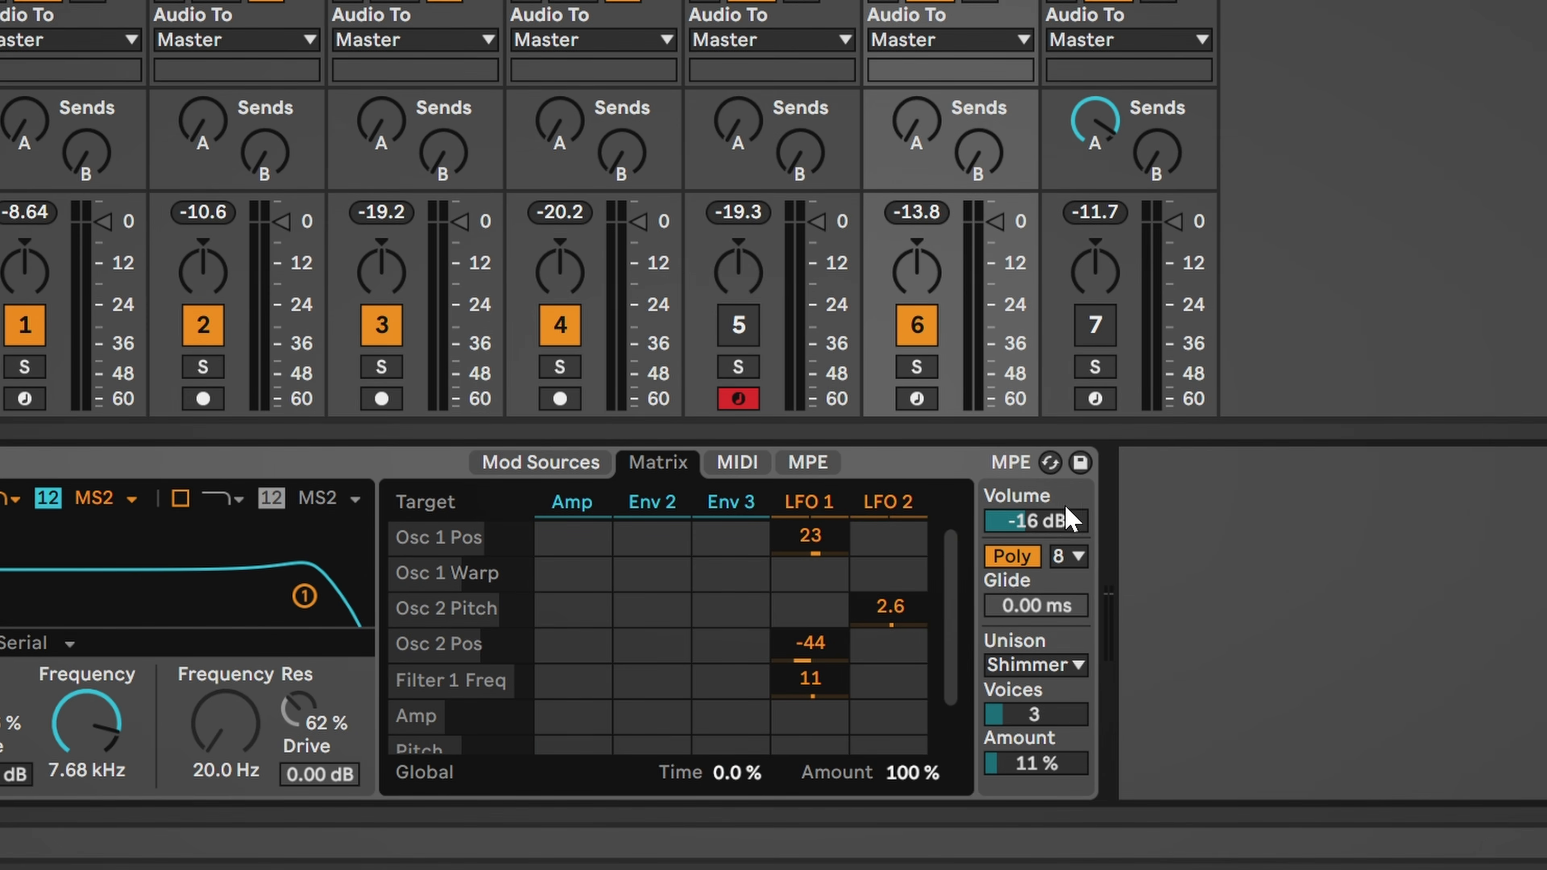
{"action": "left_click", "coordinate": [802, 511]}
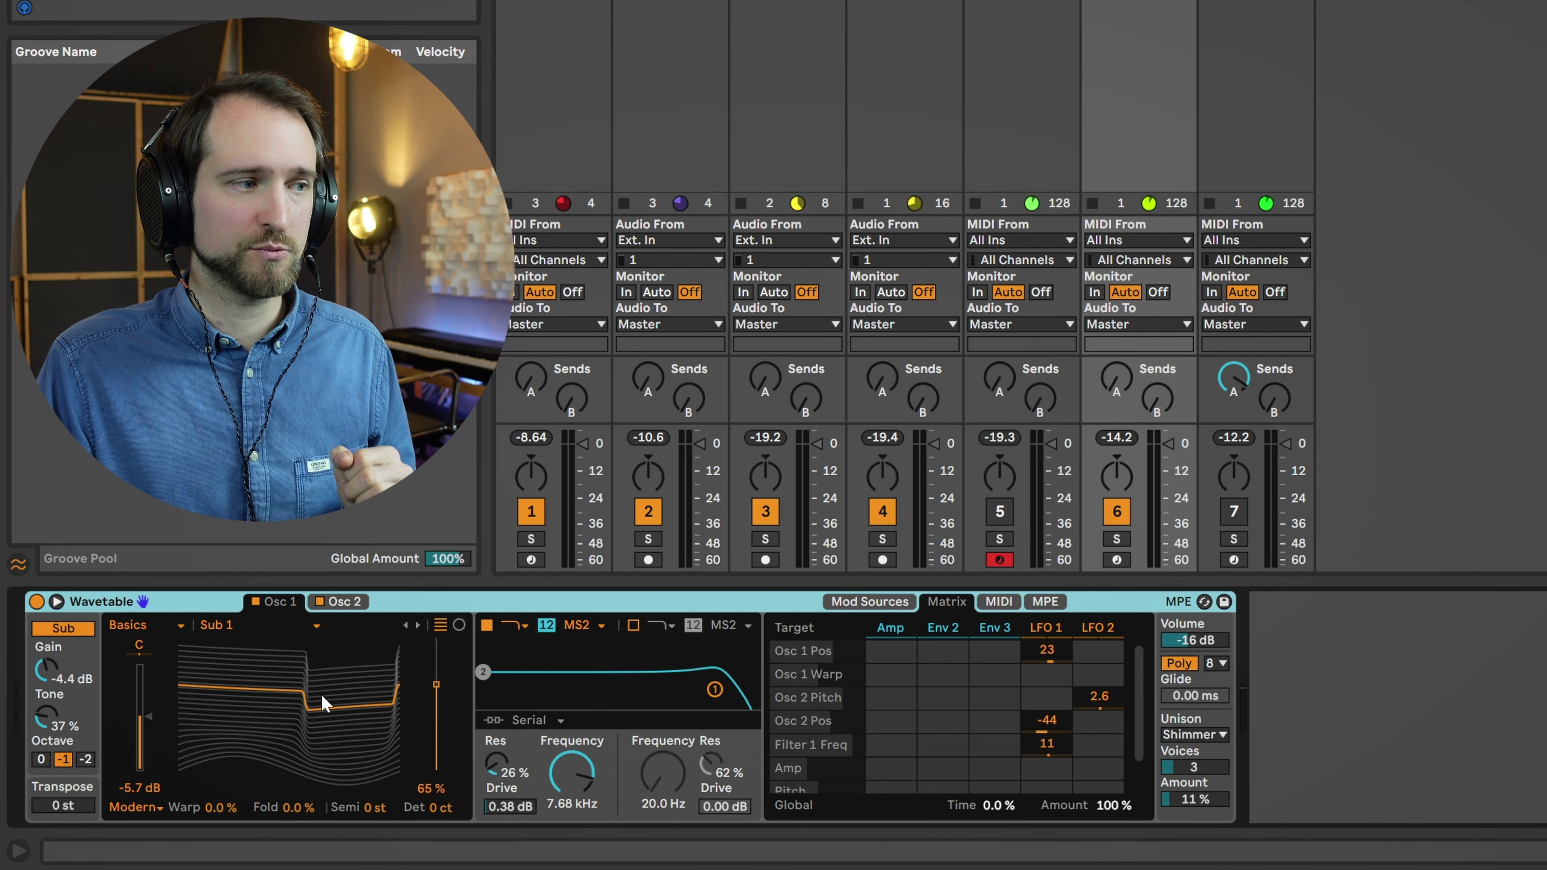
Step: Show the Osc 2 settings again and play the set to hear track 6's drone
{"action": "left_click", "coordinate": [336, 601]}
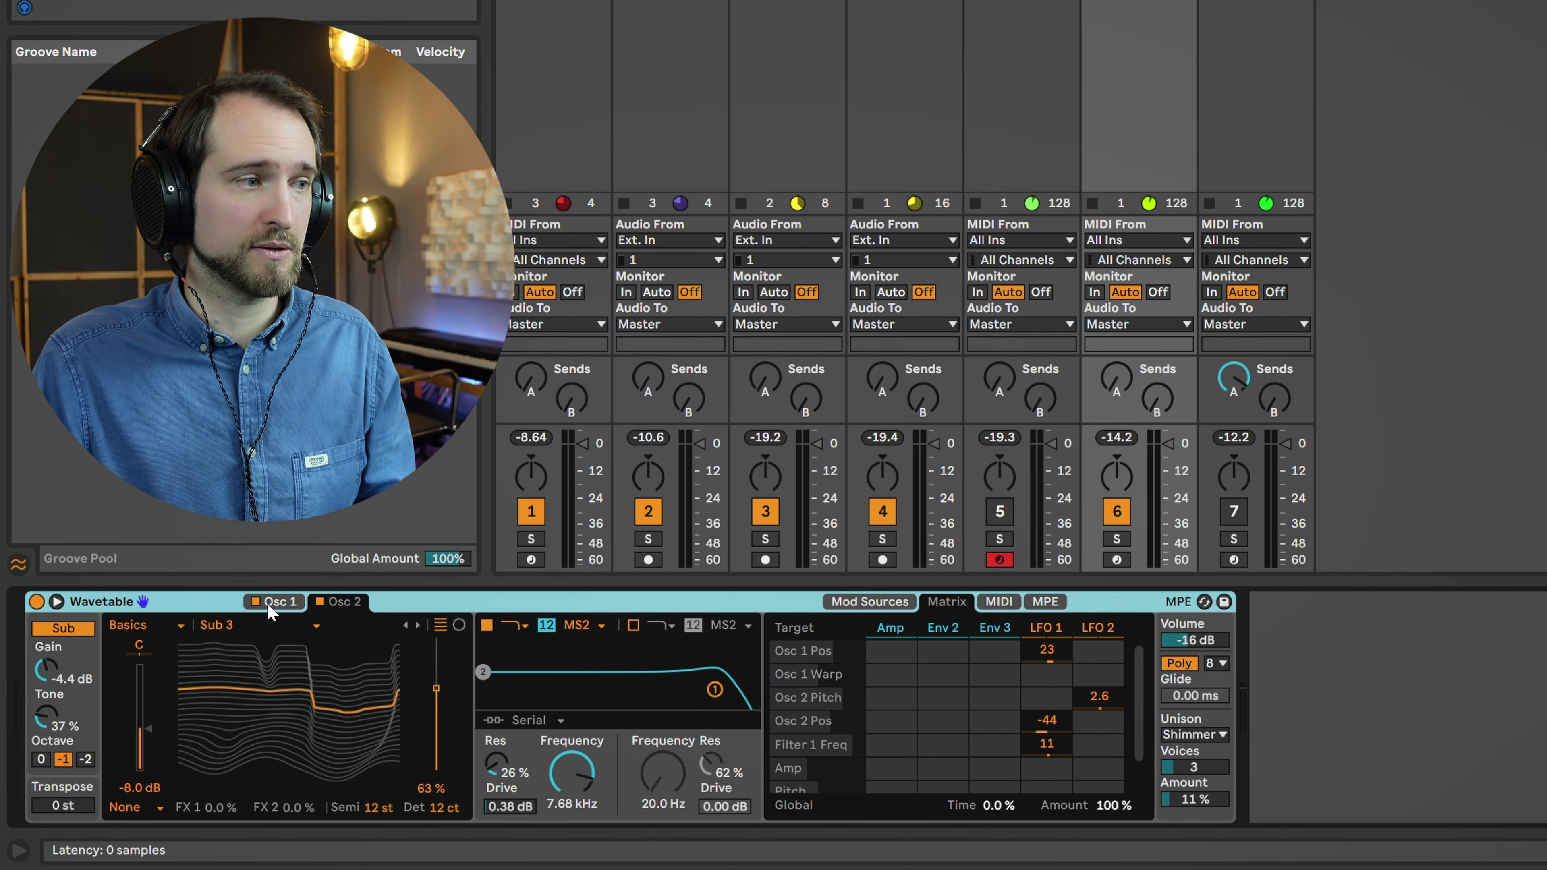
{"action": "key", "text": "space"}
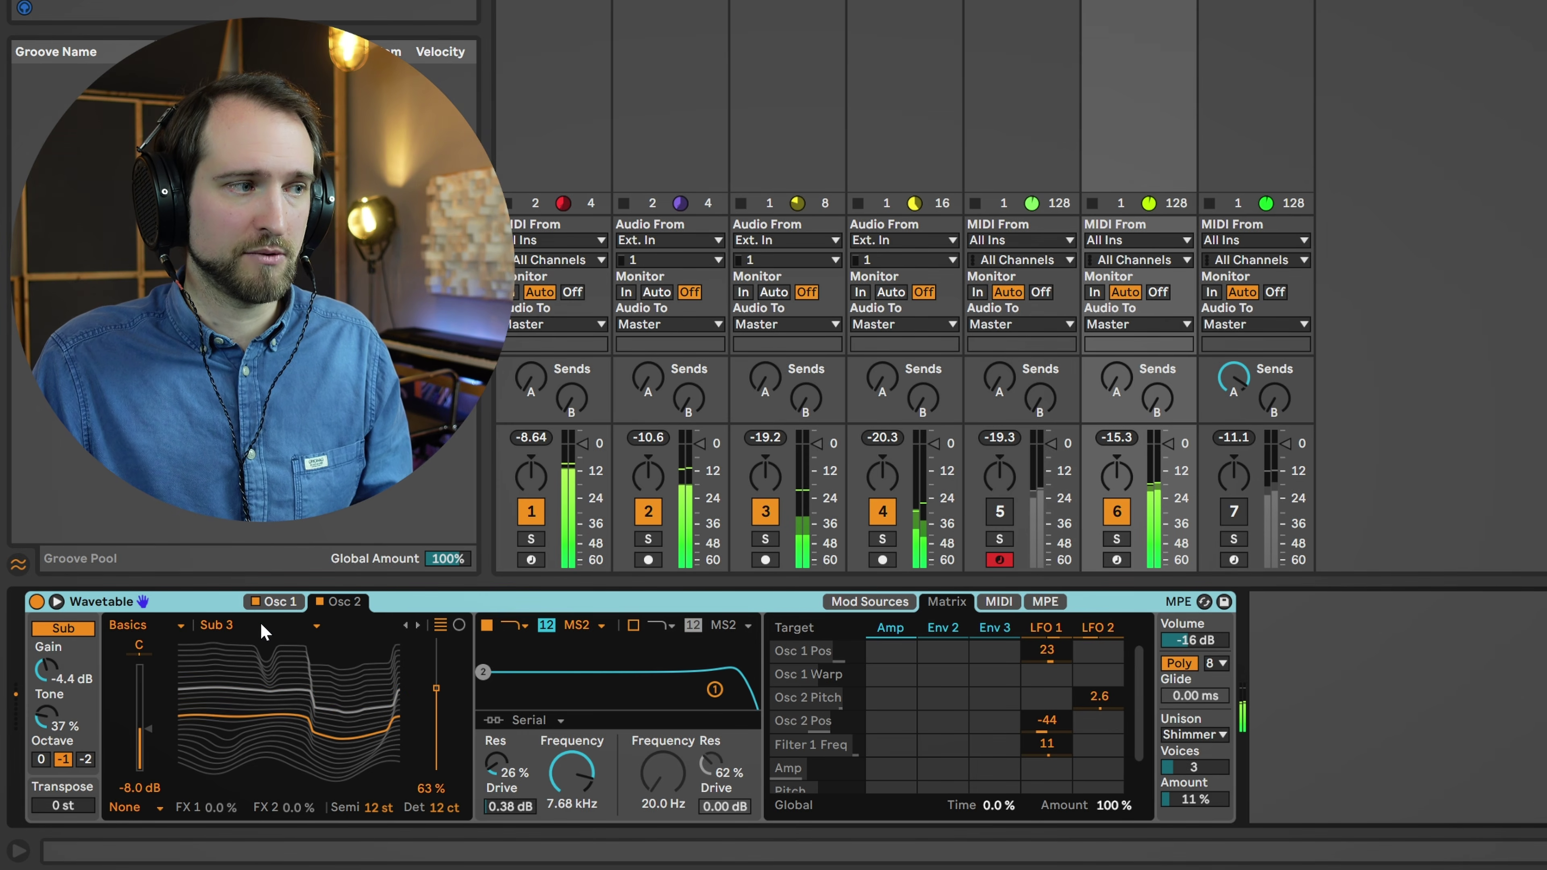
Step: Examine track 6's Osc 1 settings, its LFO 2 settings, and the LFO assignments in the modulation matrix
{"action": "left_click", "coordinate": [267, 599]}
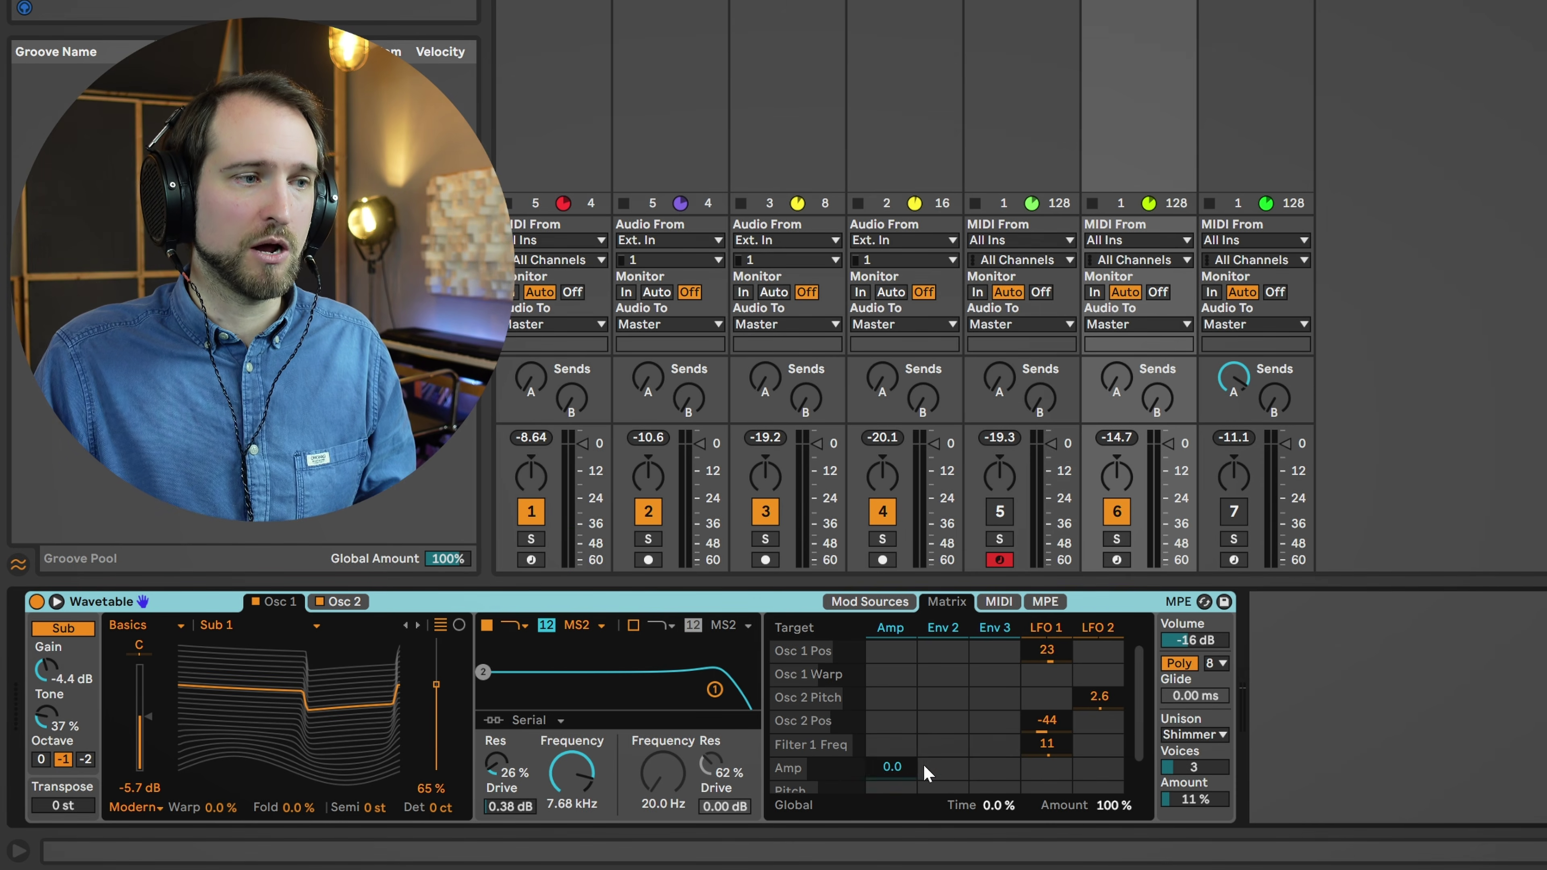
{"action": "left_click", "coordinate": [1060, 754]}
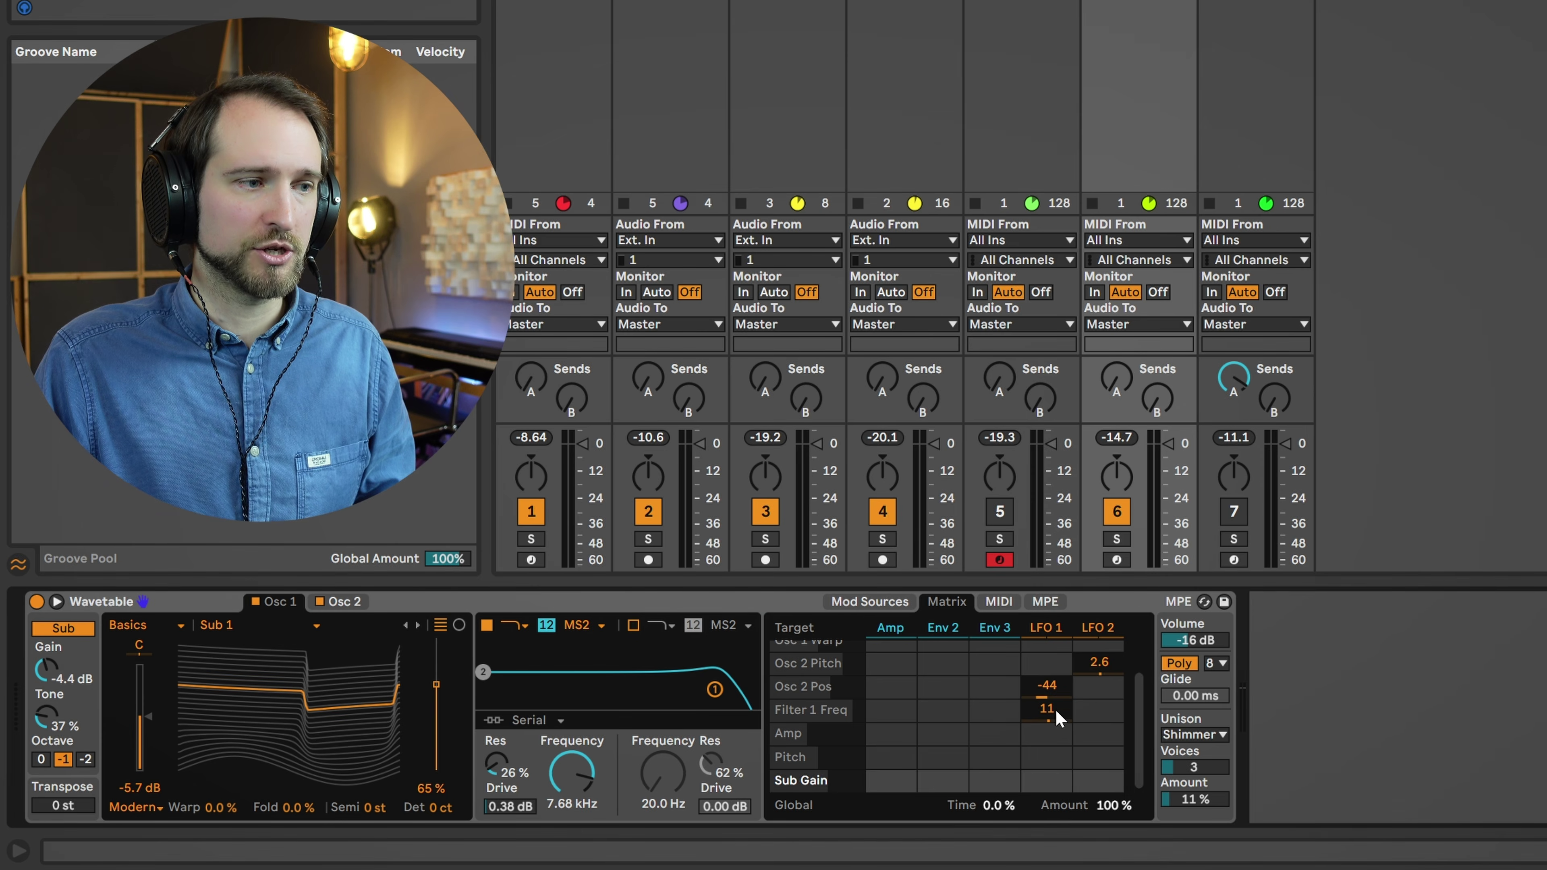
{"action": "left_click", "coordinate": [1101, 629]}
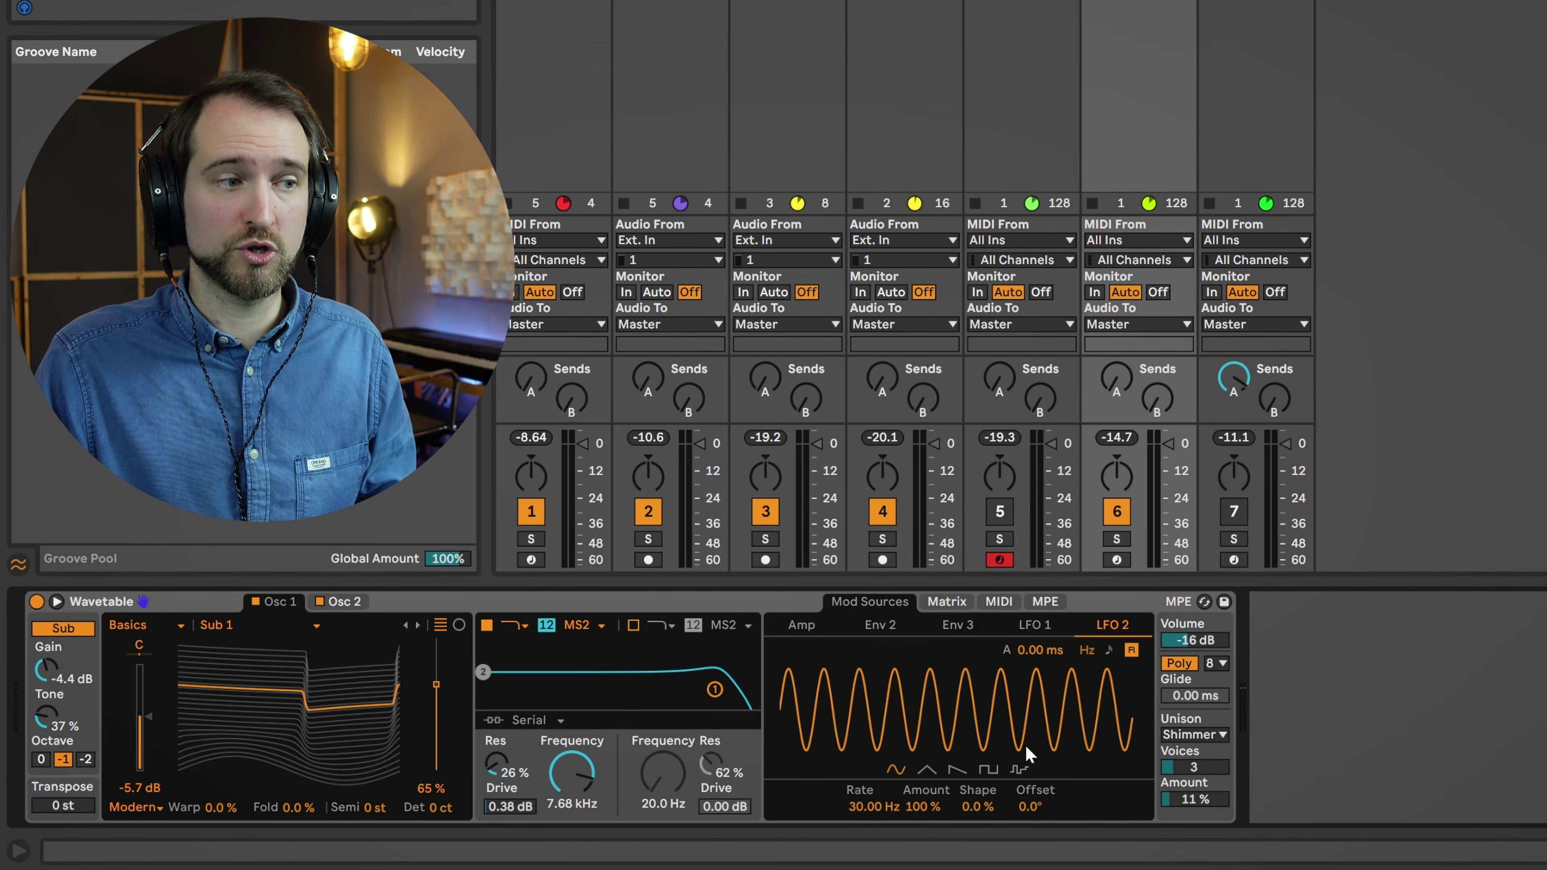
{"action": "left_click", "coordinate": [946, 601]}
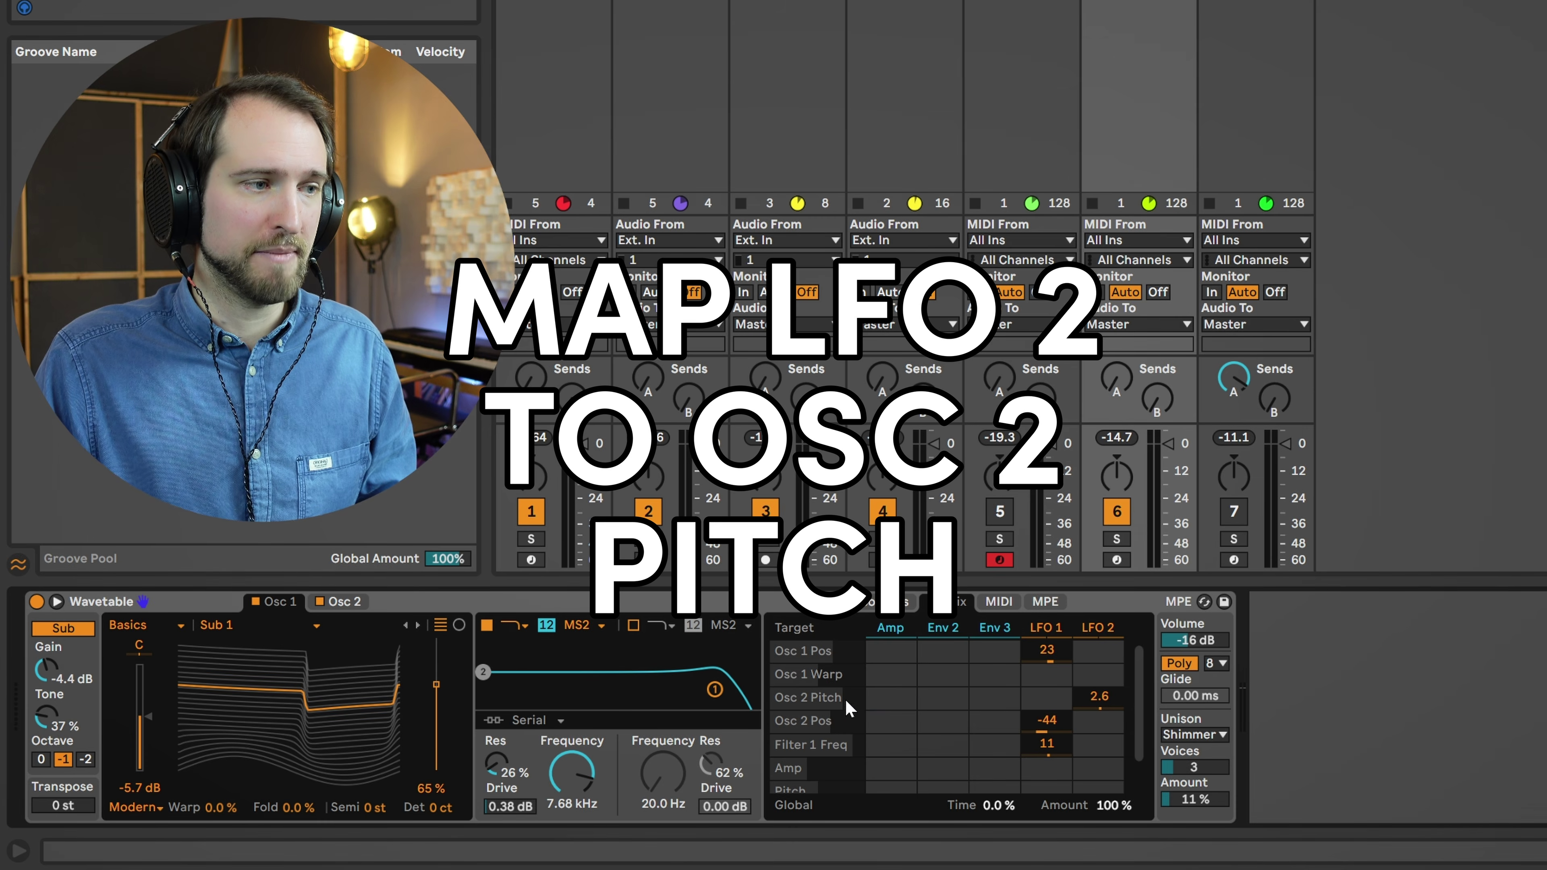
Step: Set Osc 2's detune to 7 ct and LFO 2's amount on Osc 2 Pitch to 5.2, and audition the drone
{"action": "left_click", "coordinate": [339, 600]}
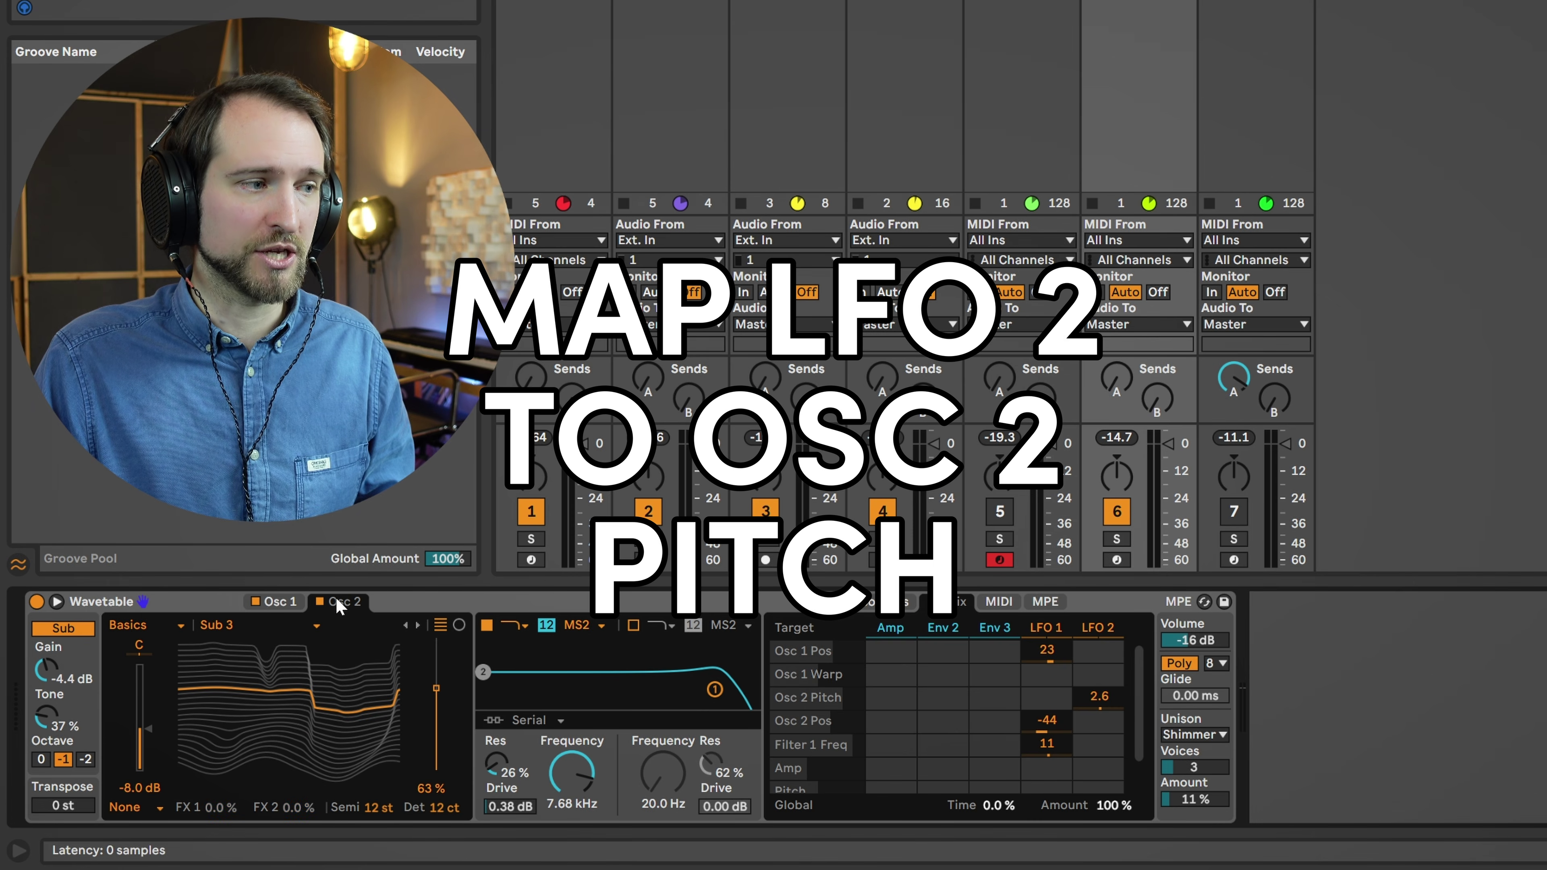
{"action": "left_click_drag", "start_coordinate": [451, 814], "coordinate": [451, 836]}
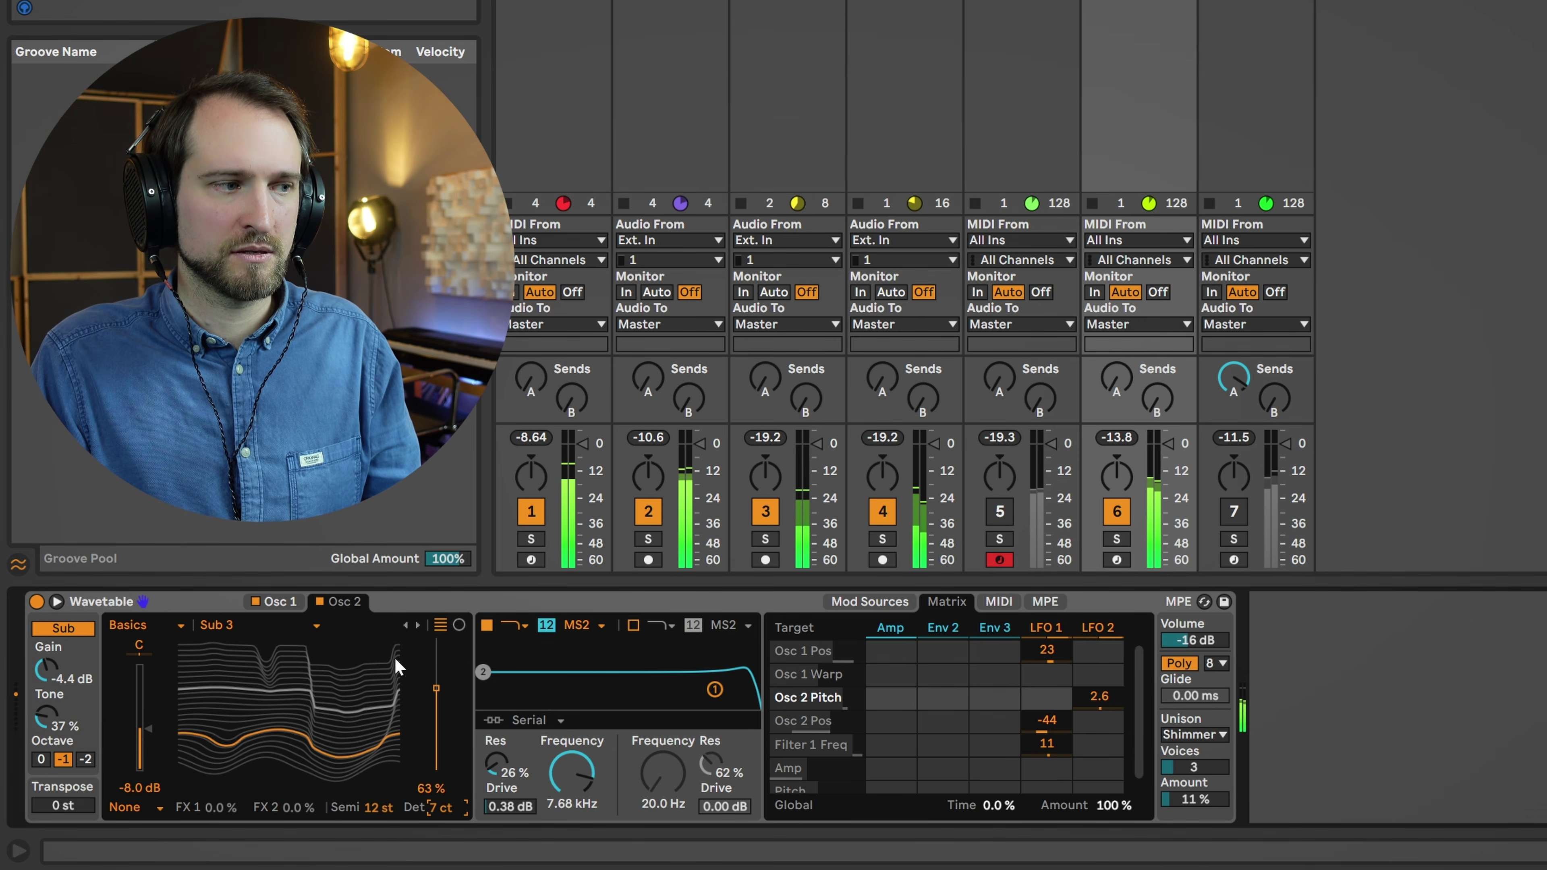
{"action": "left_click_drag", "start_coordinate": [1098, 710], "coordinate": [1096, 698]}
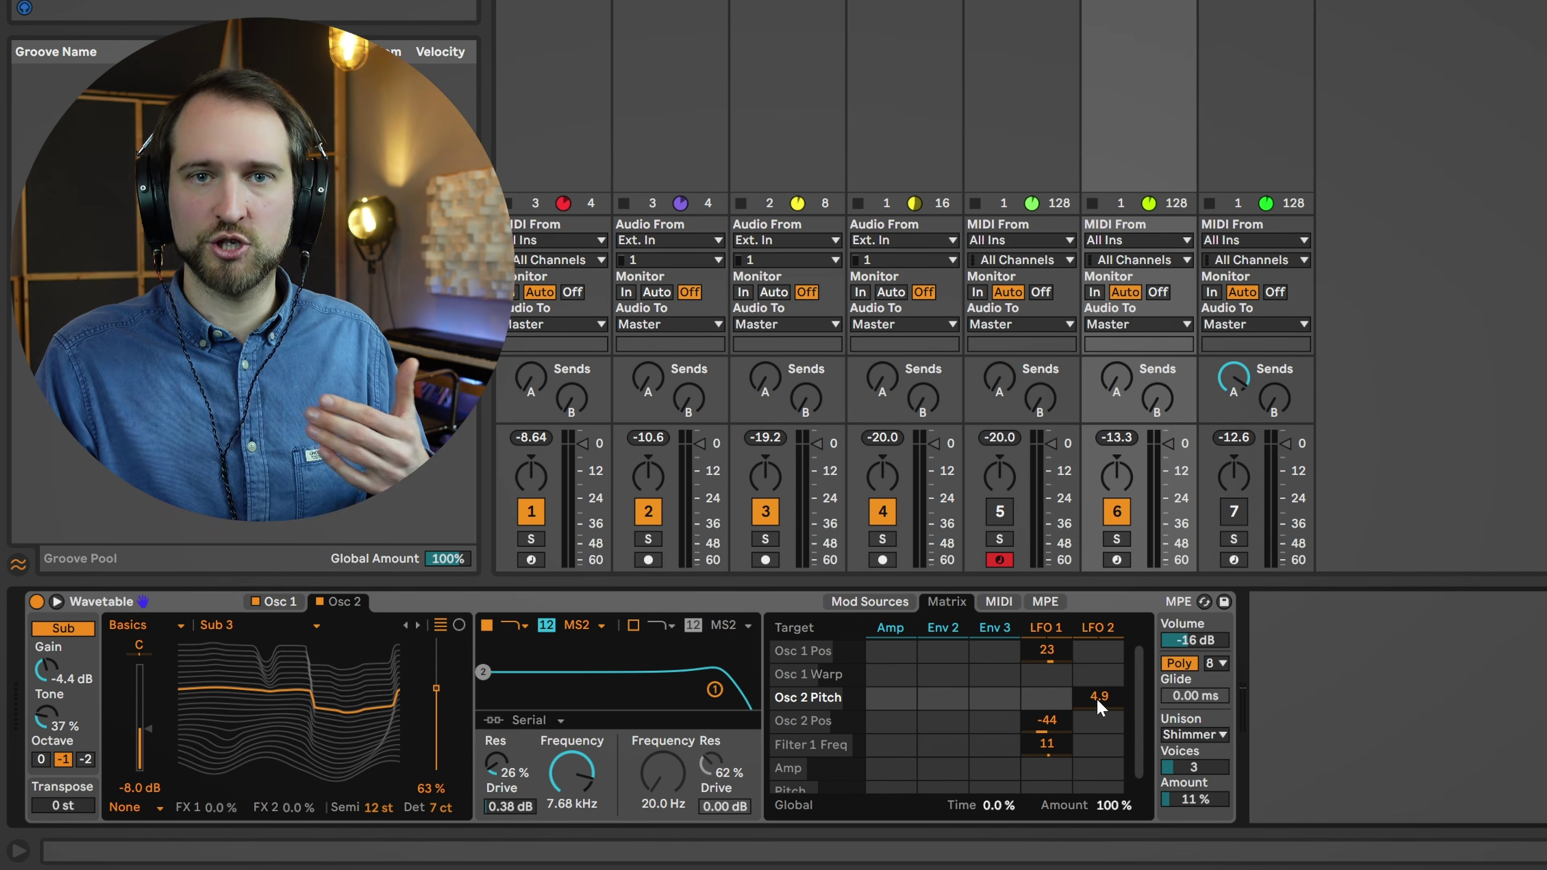
{"action": "mouse_move", "coordinate": [1096, 698]}
{"action": "left_mouse_down"}
{"action": "mouse_move", "coordinate": [1096, 646]}
{"action": "mouse_move", "coordinate": [1096, 684]}
{"action": "left_mouse_up"}
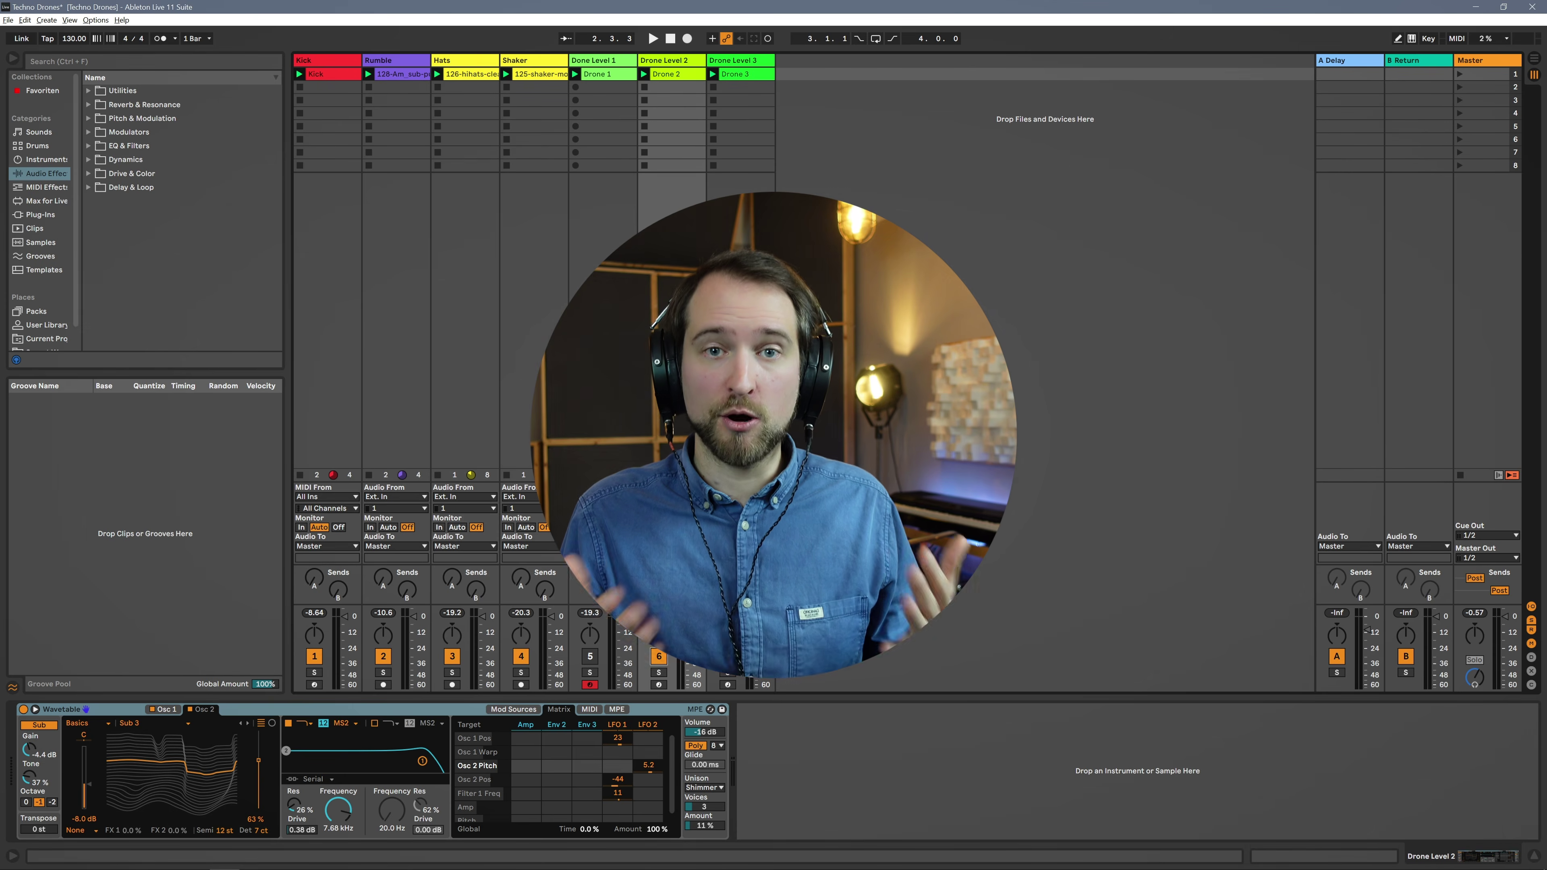
{"action": "key", "text": "space"}
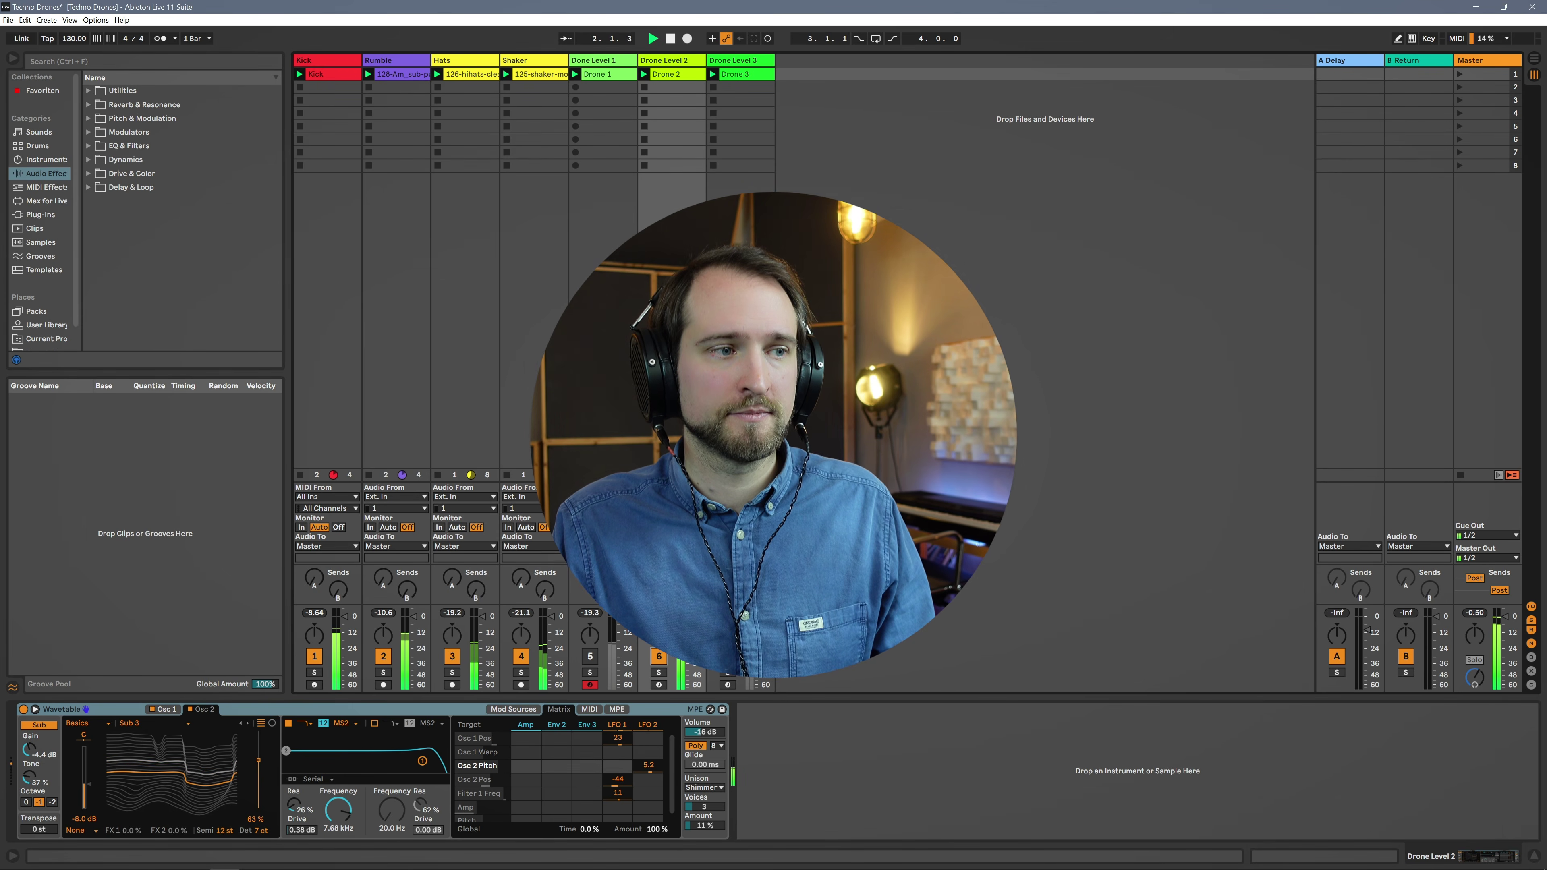
{"action": "key", "text": "space"}
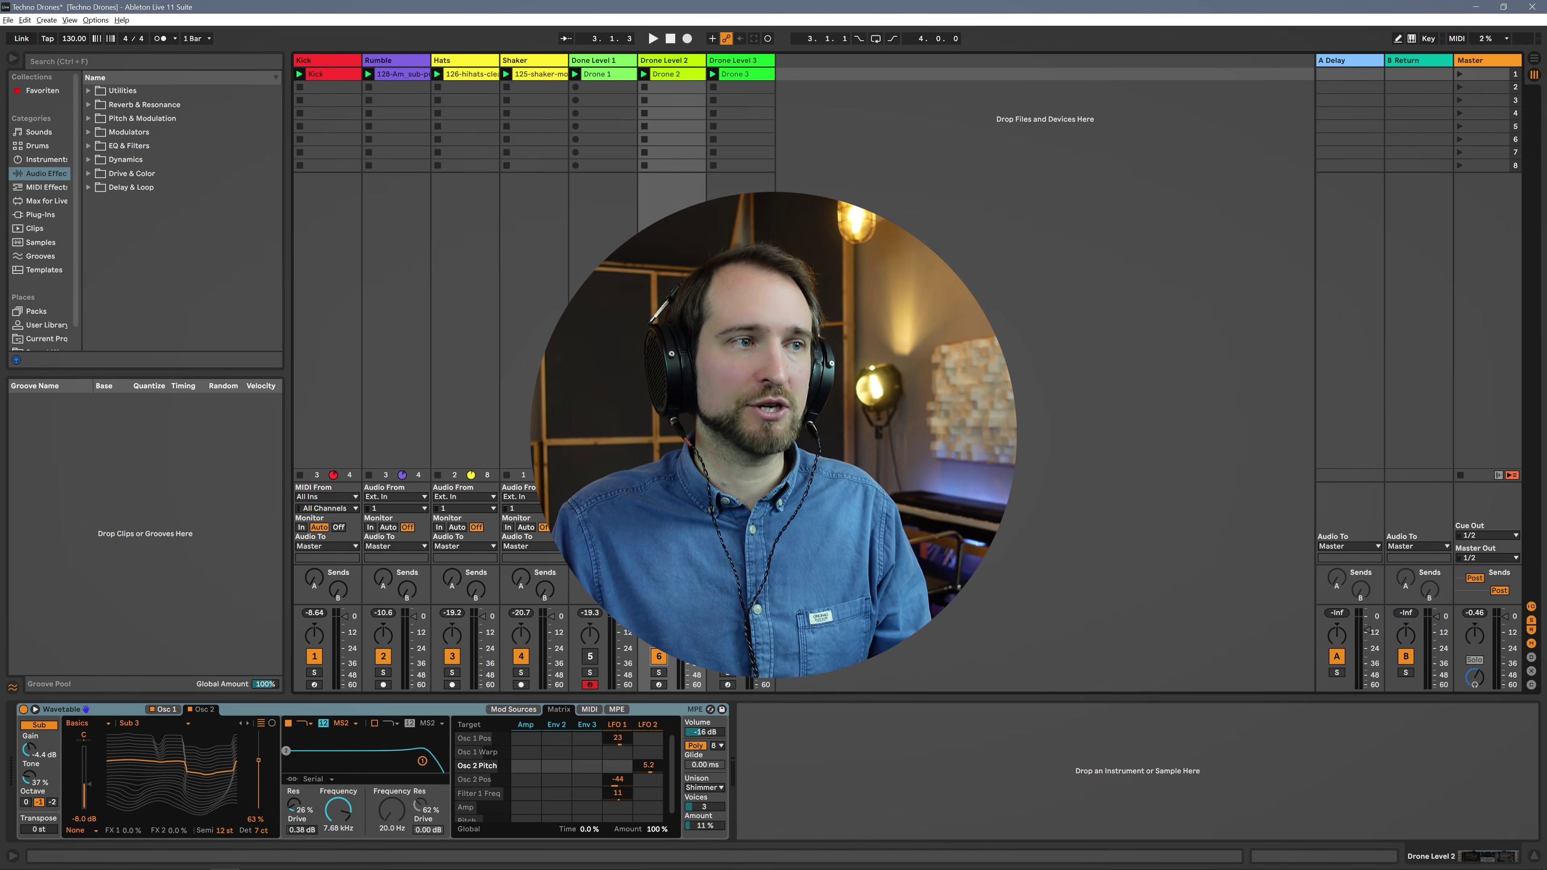
Step: Open LFOTool on the Drone Level 3 track and play the set to examine its volume ducking curve
{"action": "left_click", "coordinate": [740, 60]}
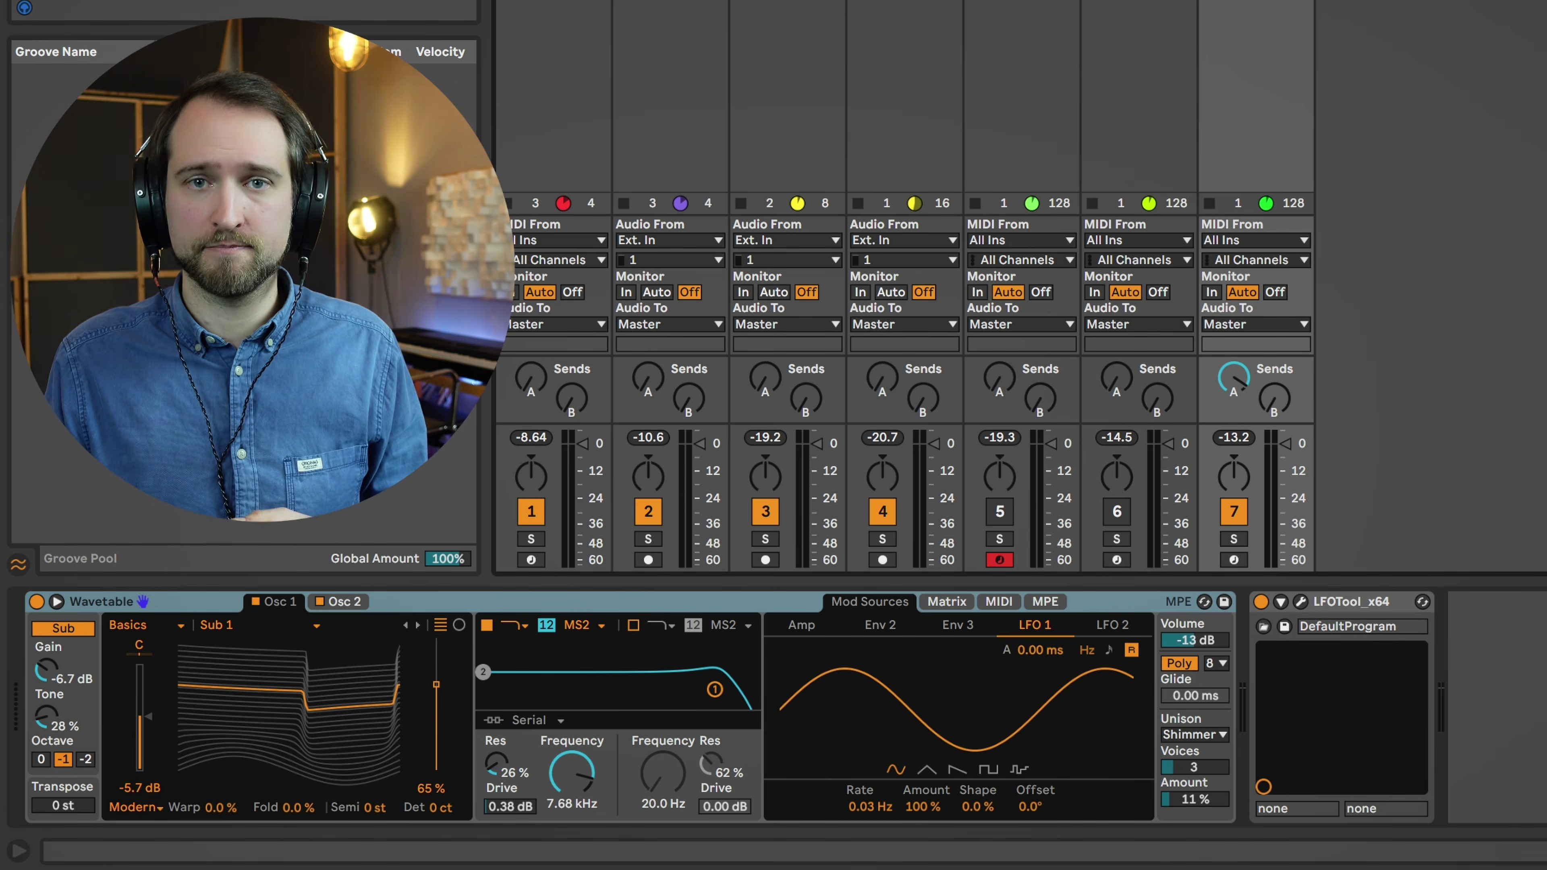
{"action": "left_click", "coordinate": [1300, 601]}
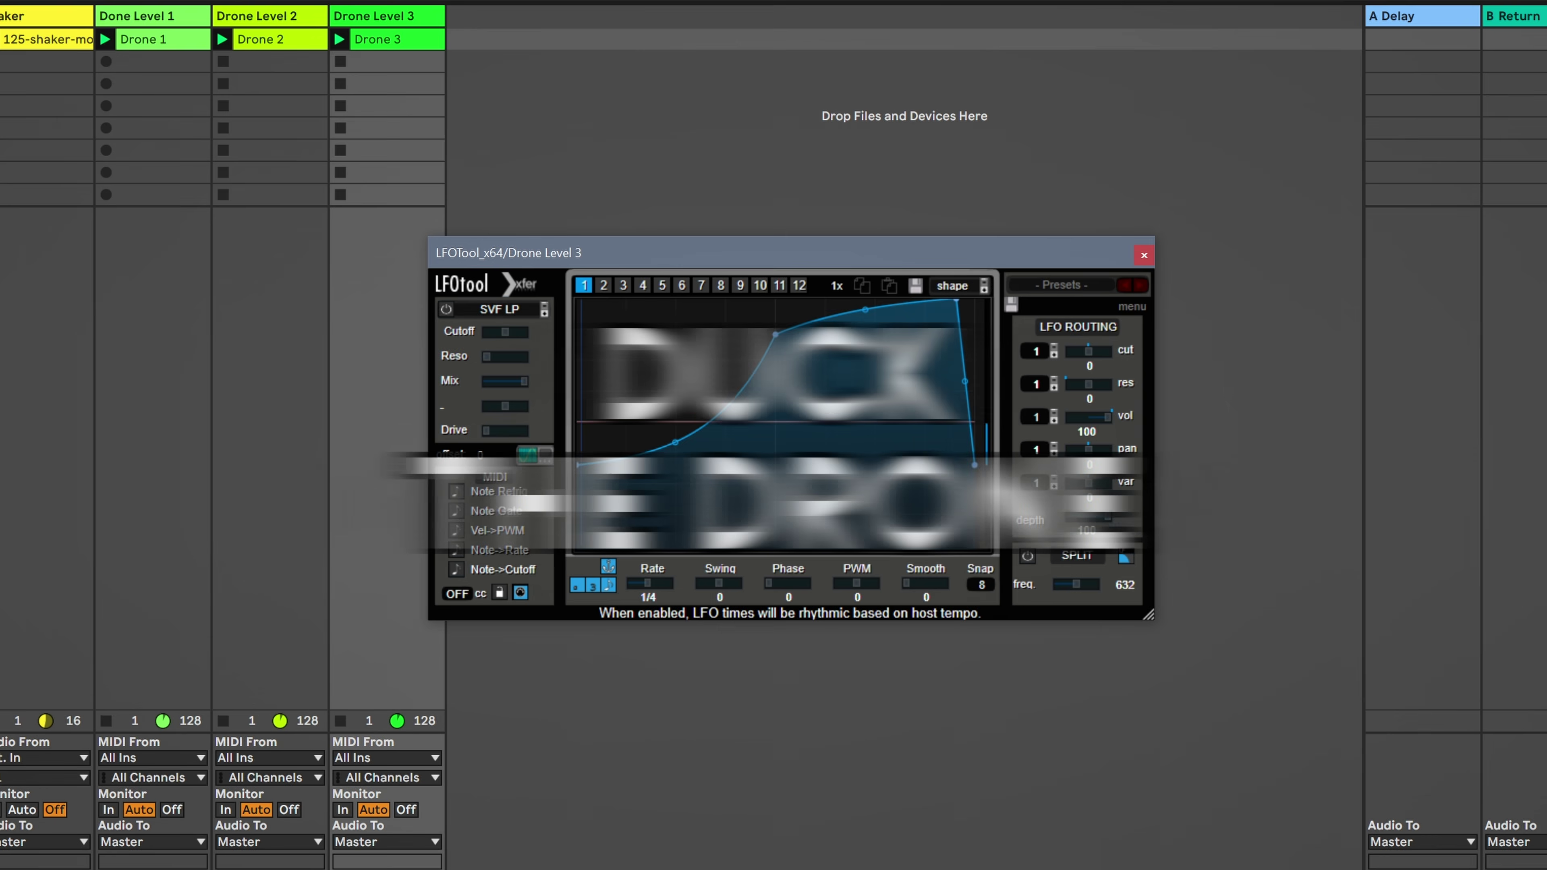
{"action": "key", "text": "space"}
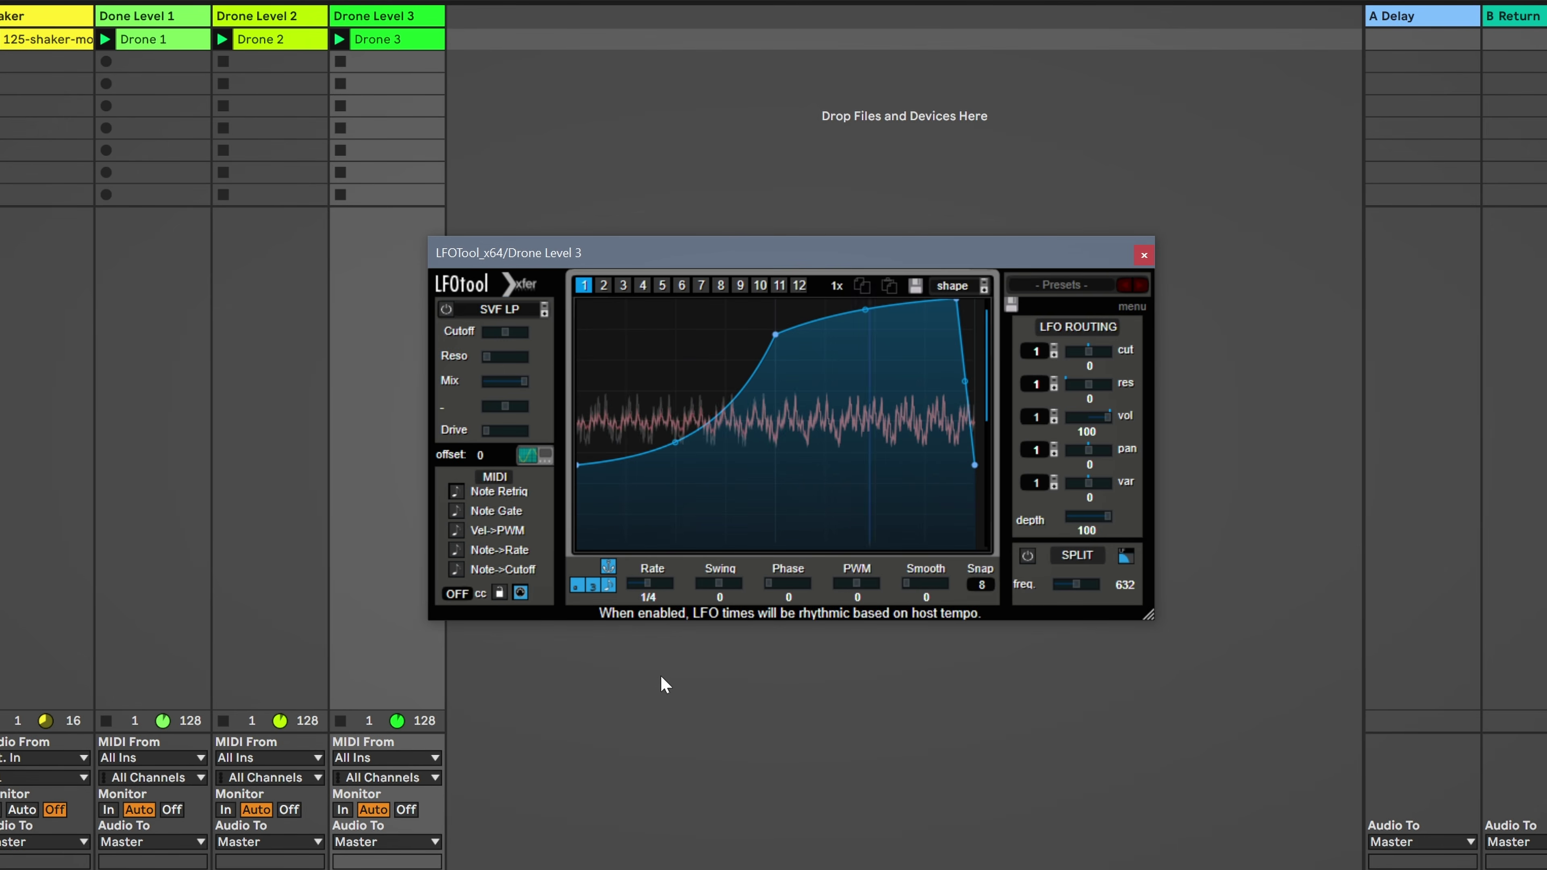
Step: Lower the start point of LFOTool's ducking curve to its minimum, raise it back to just below mid-height, and close the plug-in
{"action": "left_click_drag", "start_coordinate": [576, 463], "coordinate": [550, 586]}
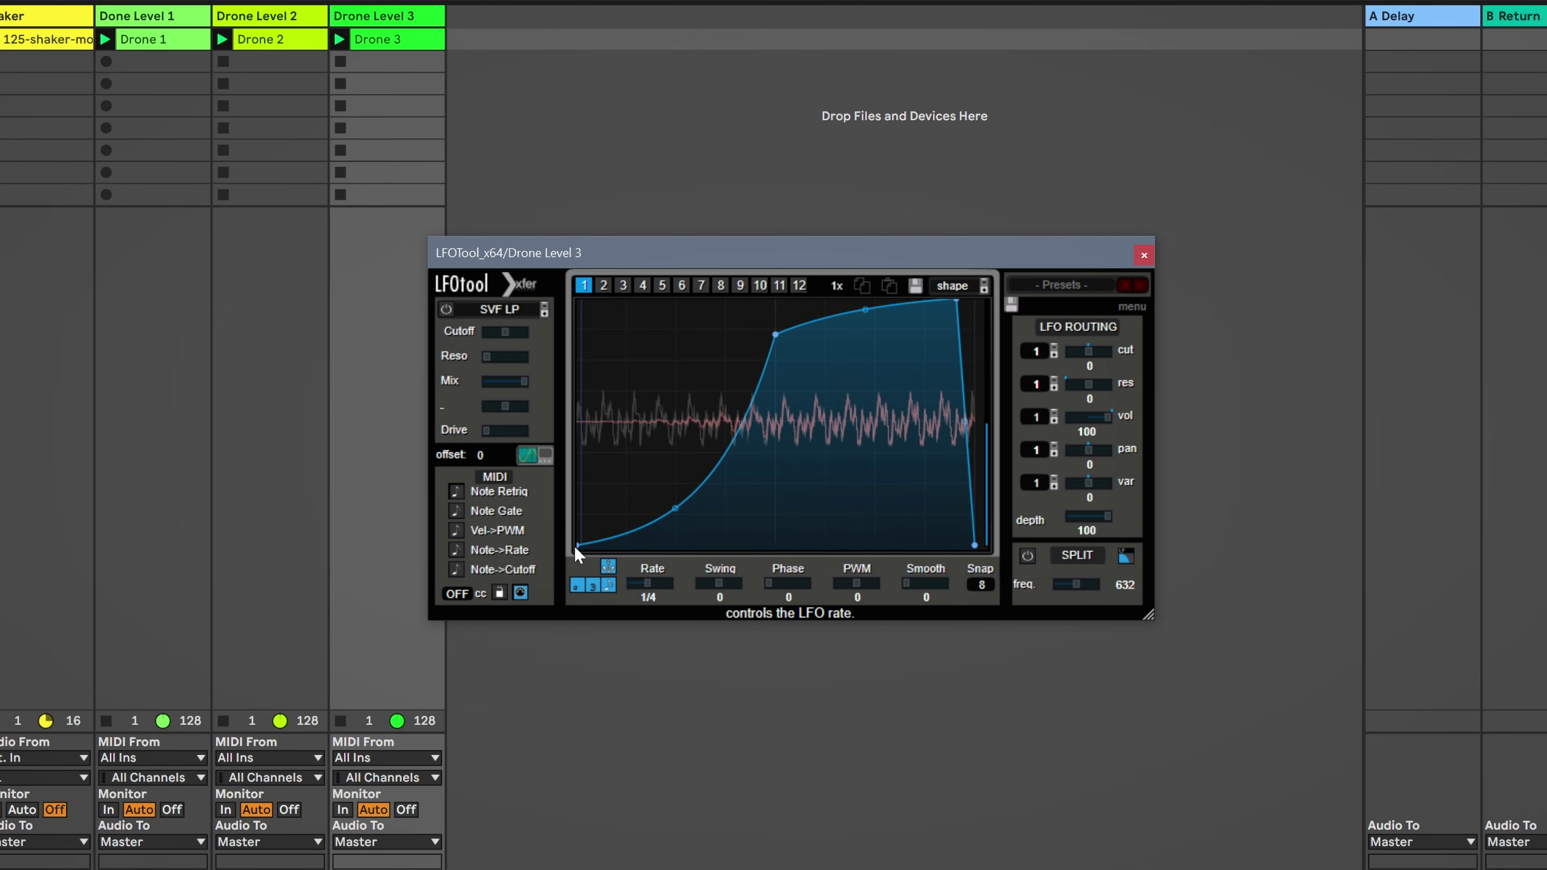
{"action": "left_click_drag", "start_coordinate": [576, 544], "coordinate": [549, 445]}
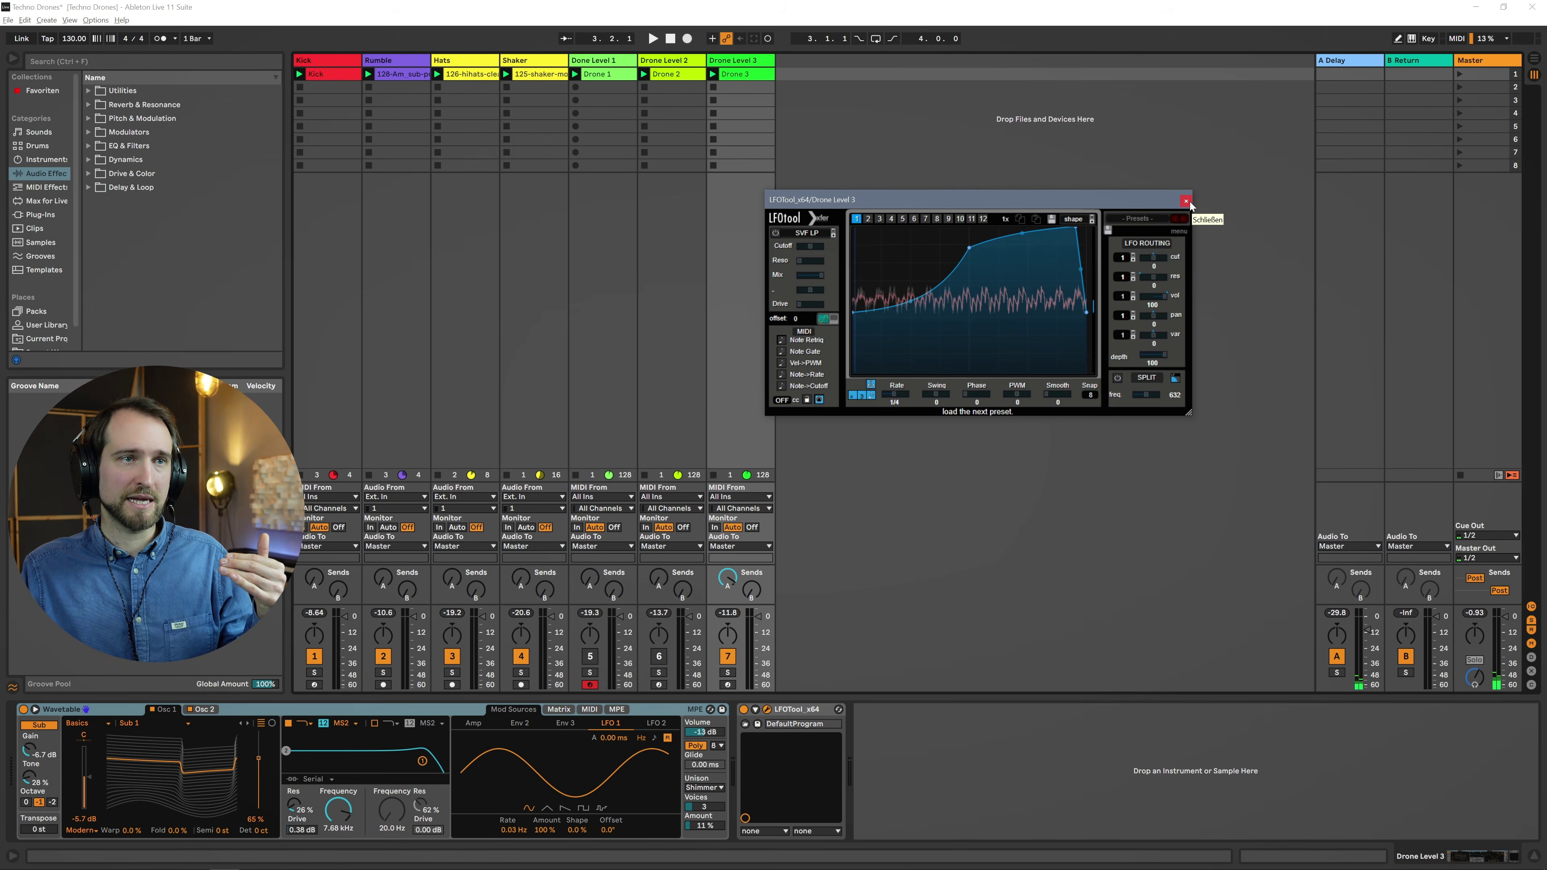
{"action": "left_click", "coordinate": [1186, 201]}
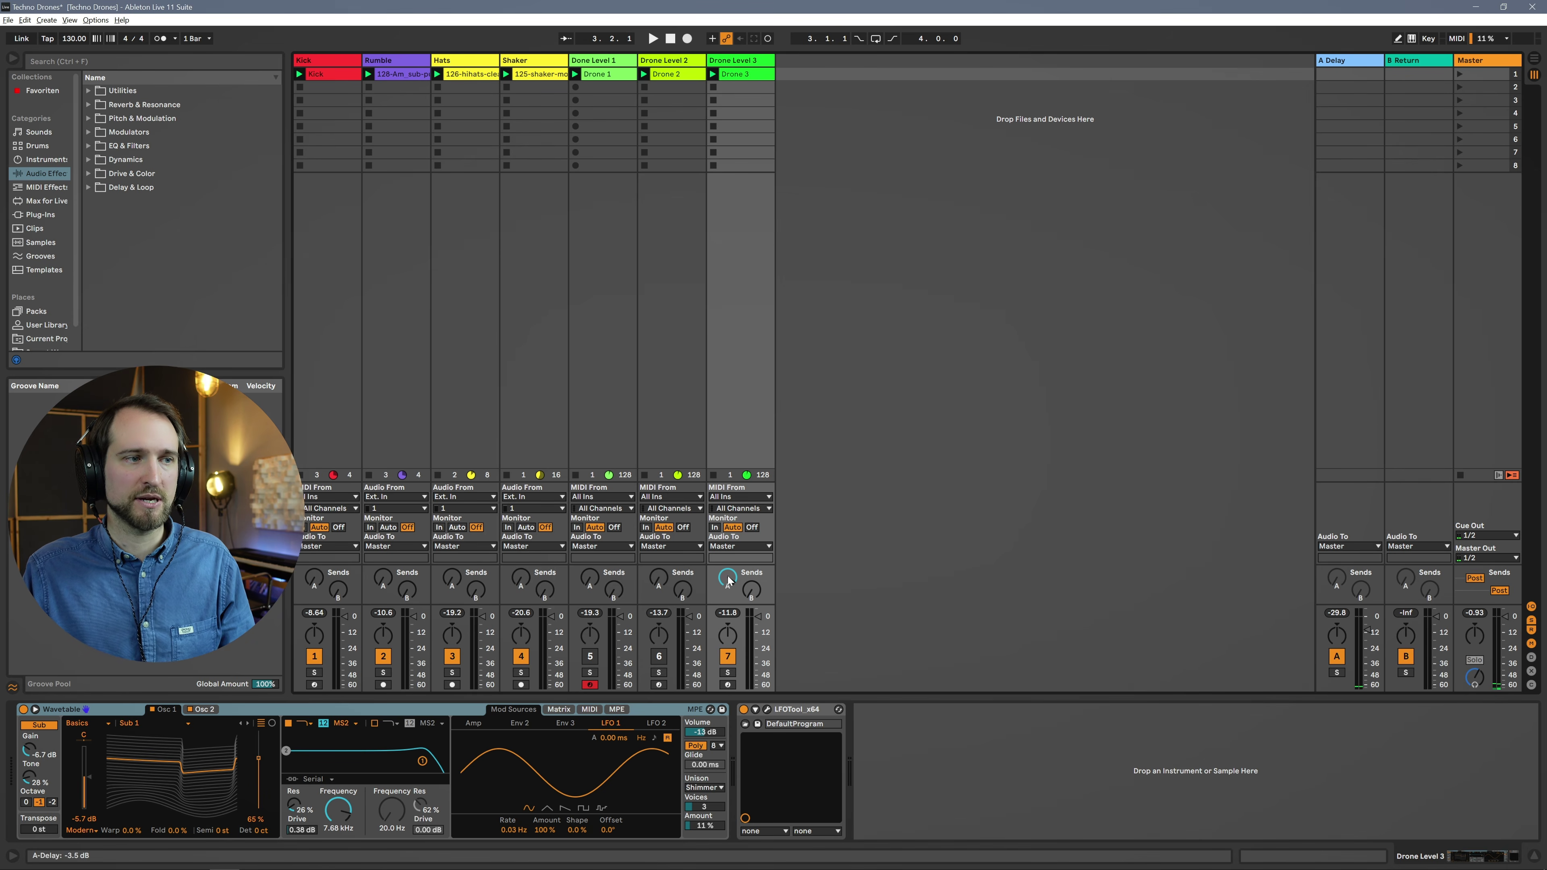
Step: Show the A Delay return's effects and open its Replika XT, moving the plug-in window clear of the mixer channels
{"action": "left_click", "coordinate": [1359, 59]}
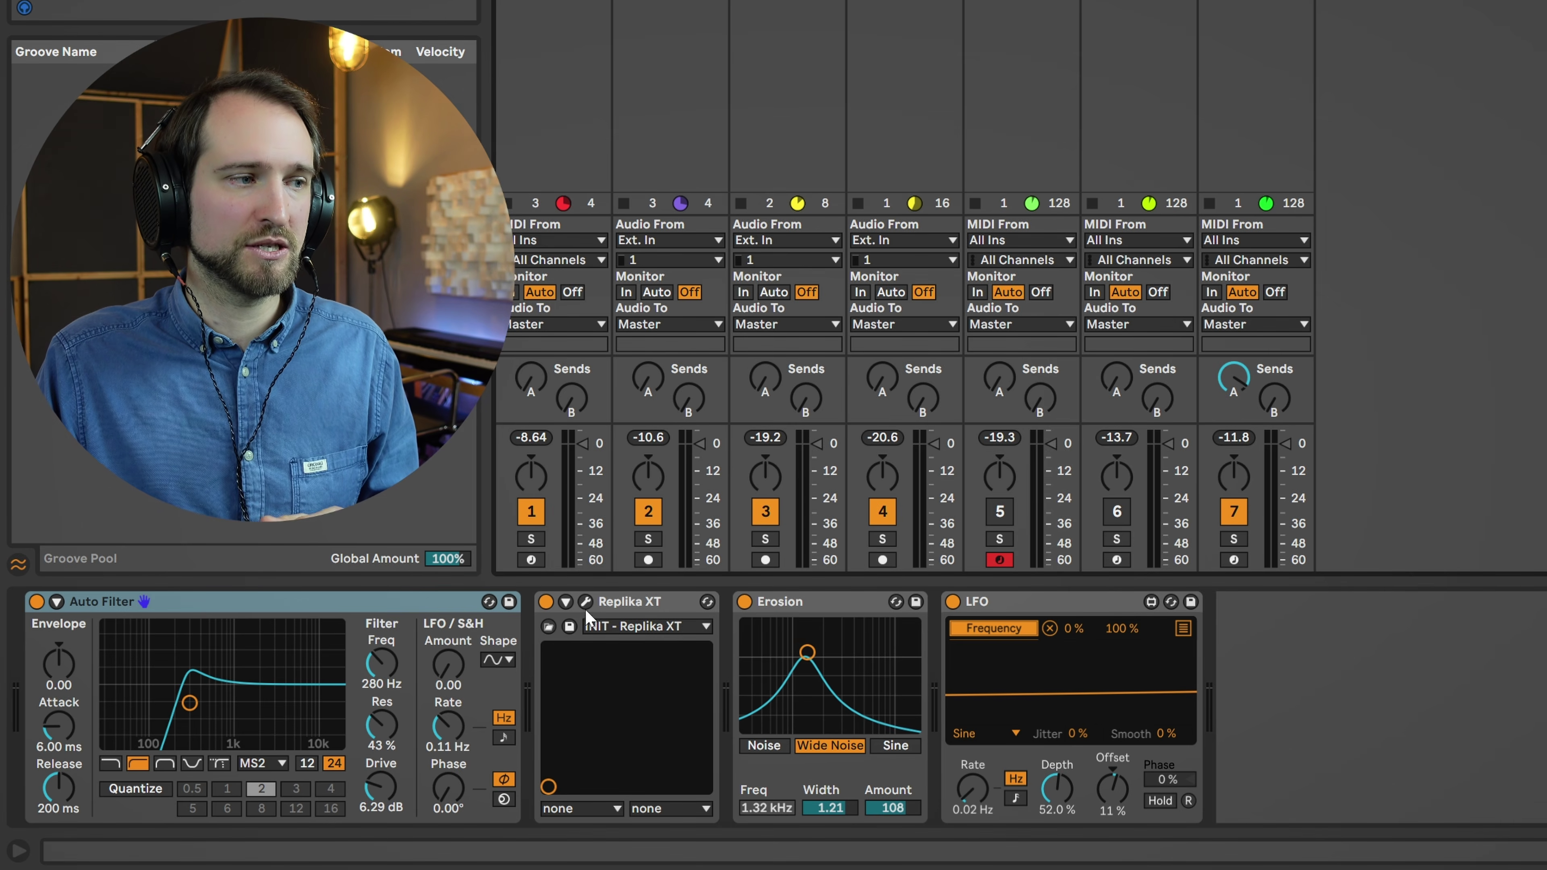
{"action": "left_click", "coordinate": [585, 602]}
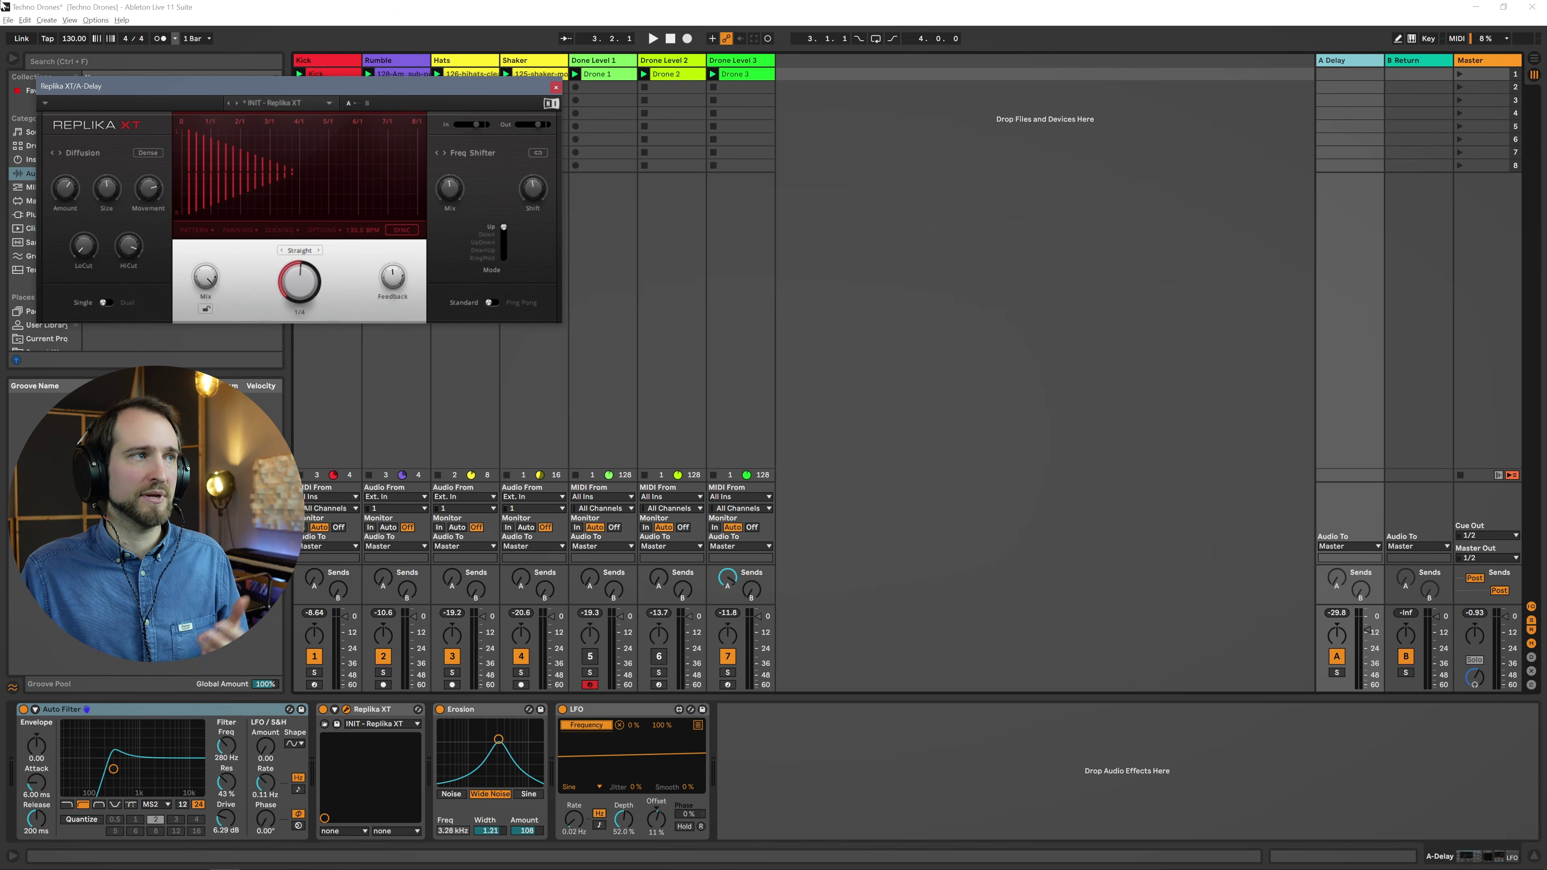
{"action": "left_click_drag", "start_coordinate": [290, 86], "coordinate": [915, 226]}
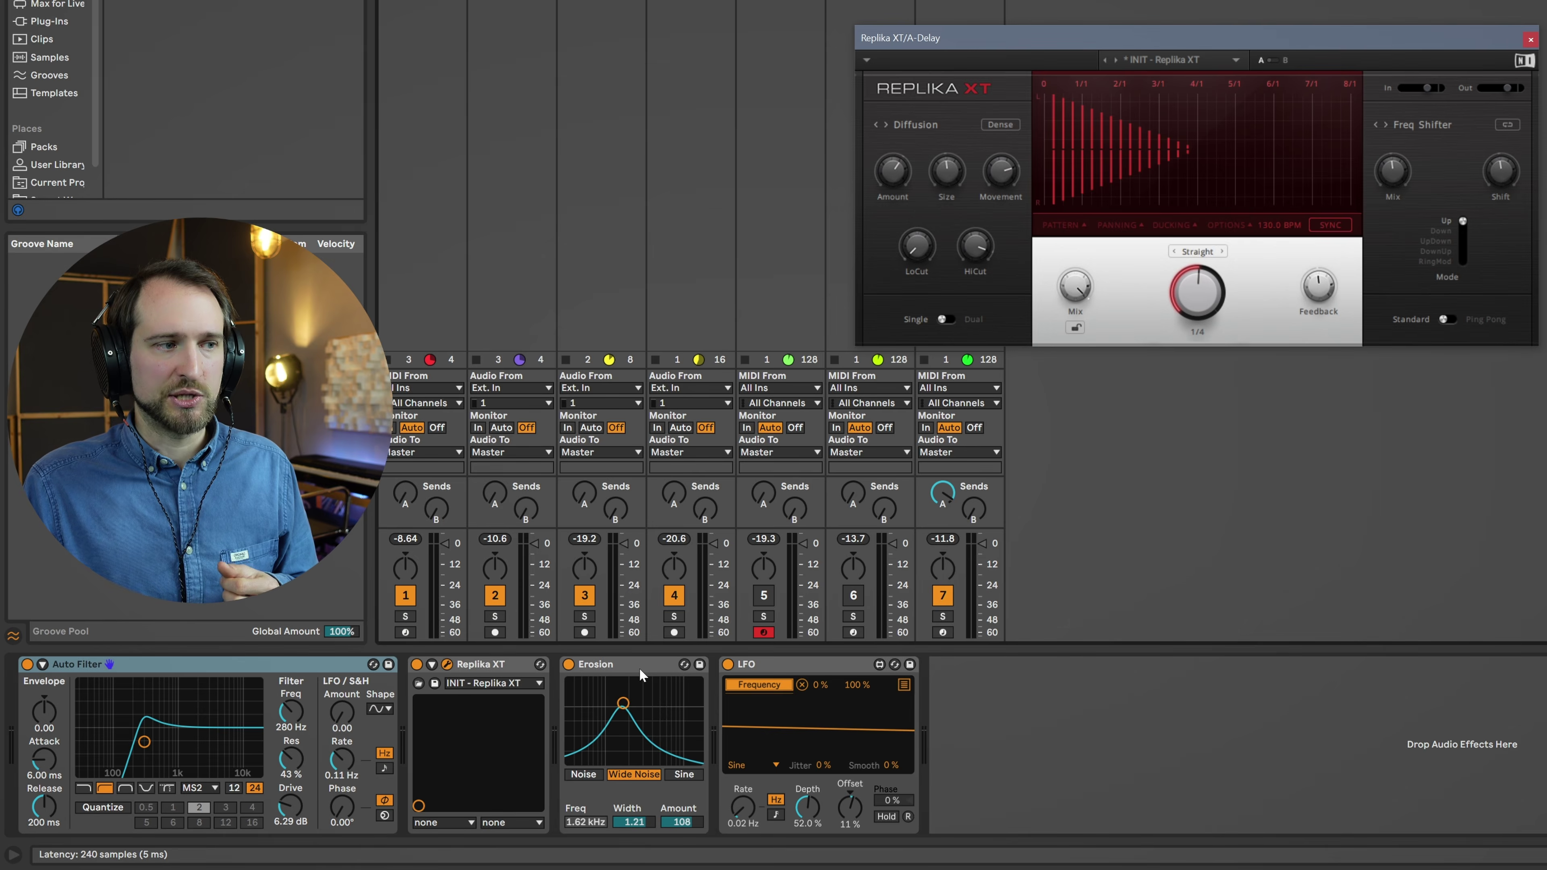
Step: Set the width to 0.99 and the amount to 103 in the A Delay return's Erosion
{"action": "left_click", "coordinate": [639, 667]}
{"action": "left_click", "coordinate": [639, 667]}
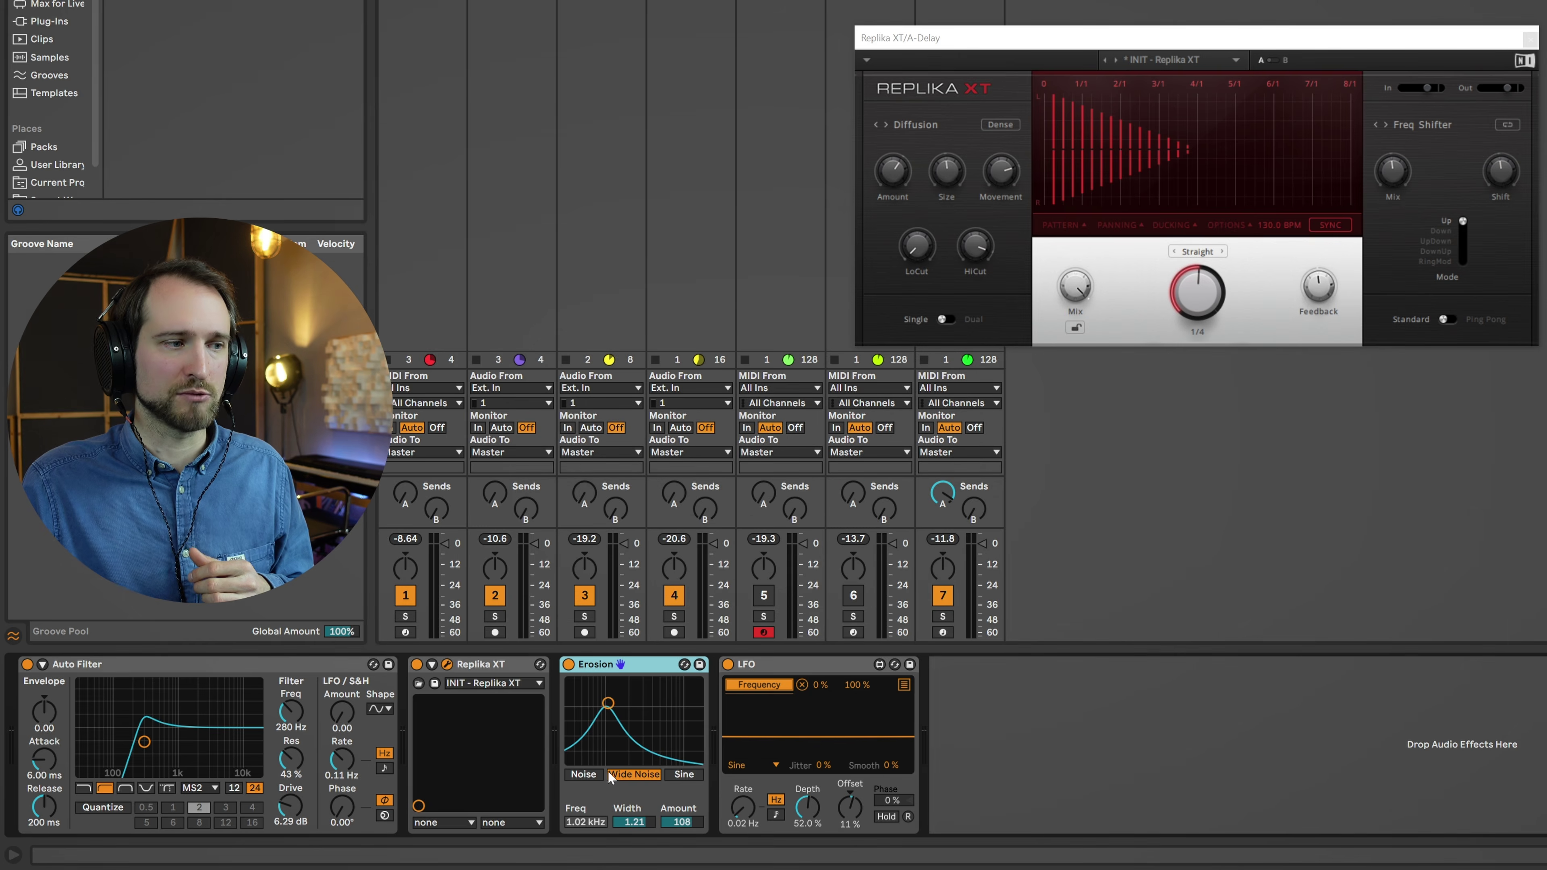
{"action": "left_click_drag", "start_coordinate": [638, 830], "coordinate": [695, 792]}
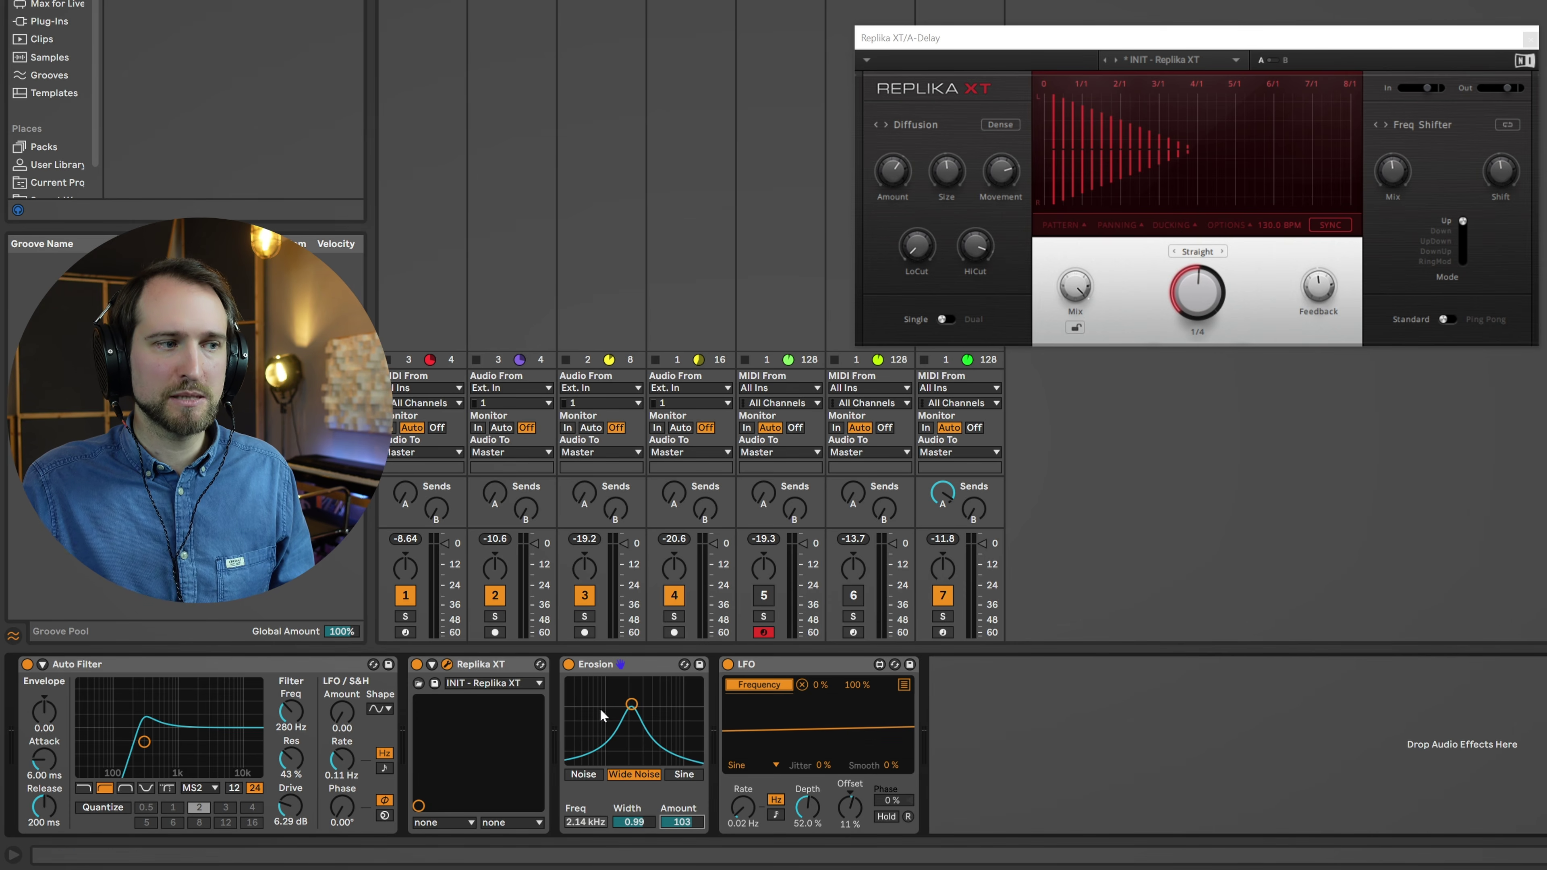
Step: Set the LFO that modulates Erosion's frequency to a rate of 0.09 Hz, a depth of 58.3% and an offset of -7%
{"action": "left_click", "coordinate": [795, 667]}
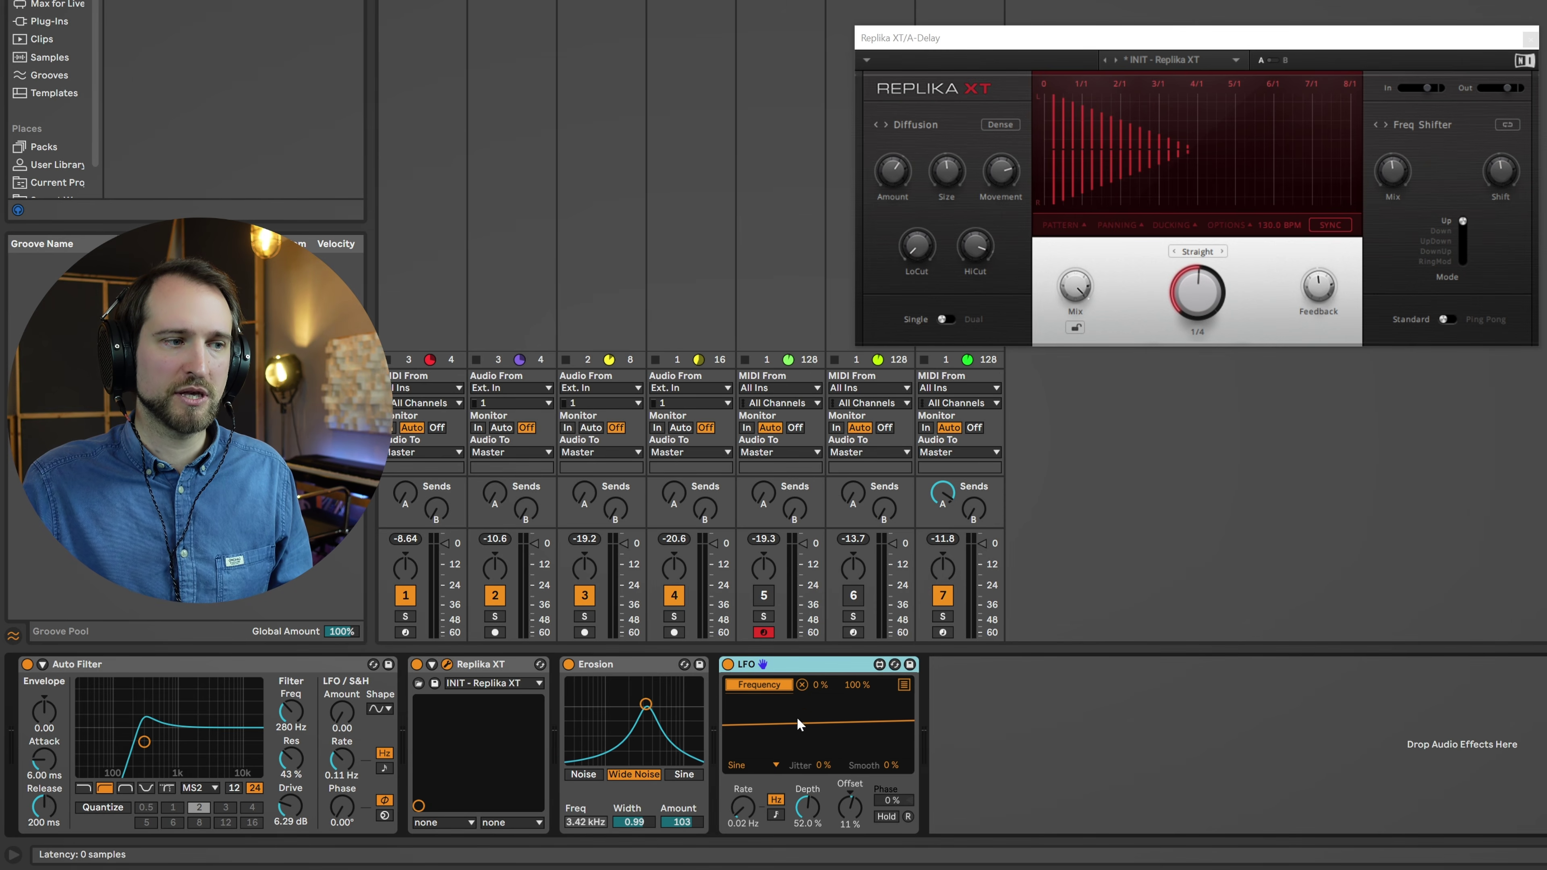
{"action": "left_click", "coordinate": [758, 684]}
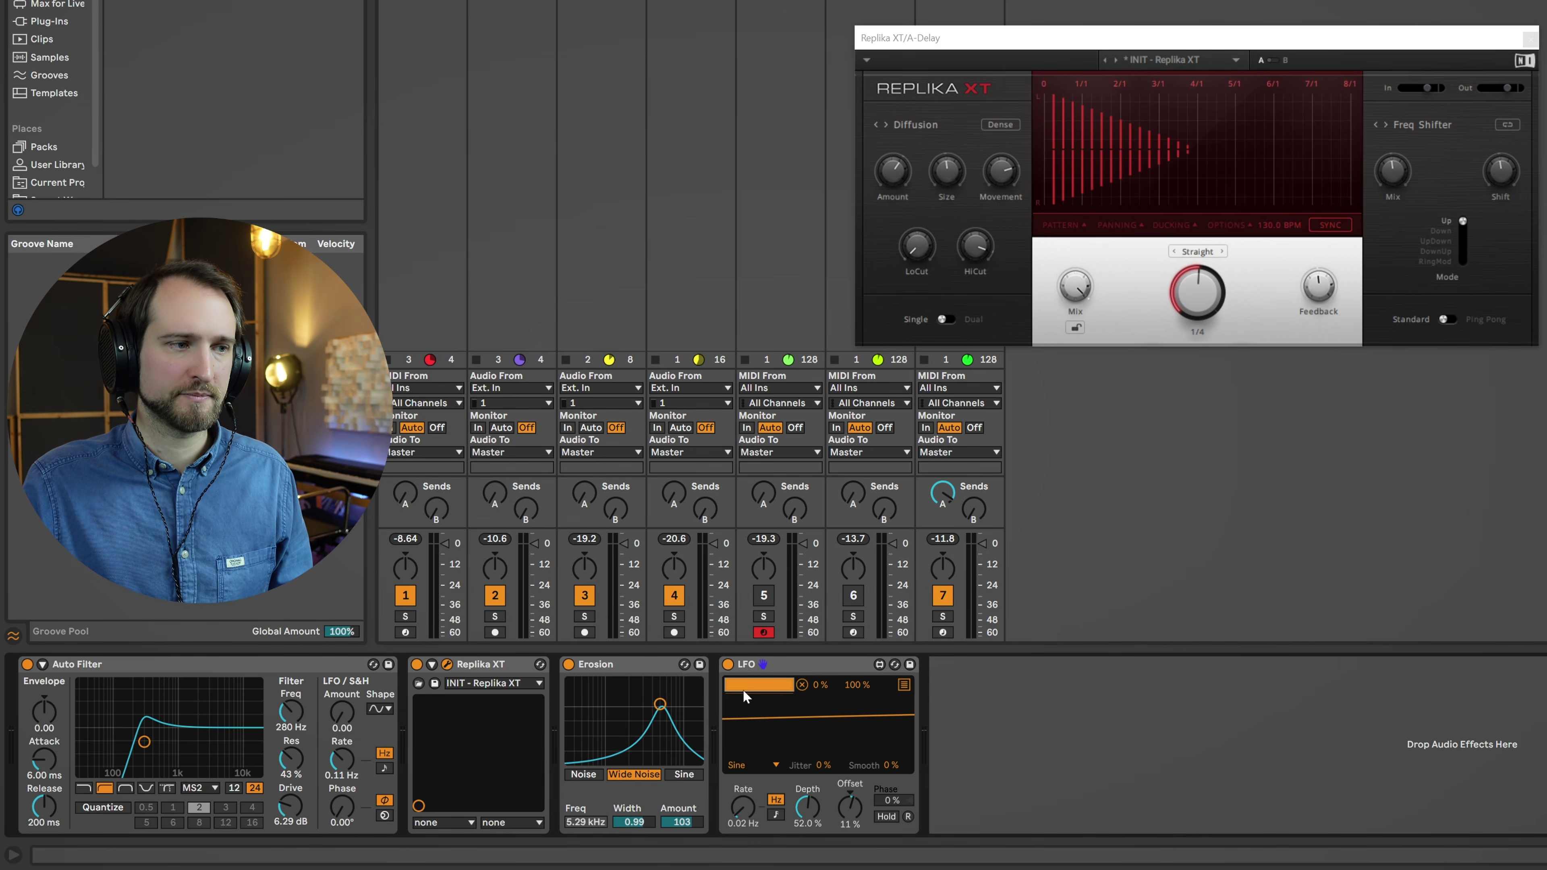
{"action": "left_click", "coordinate": [581, 822]}
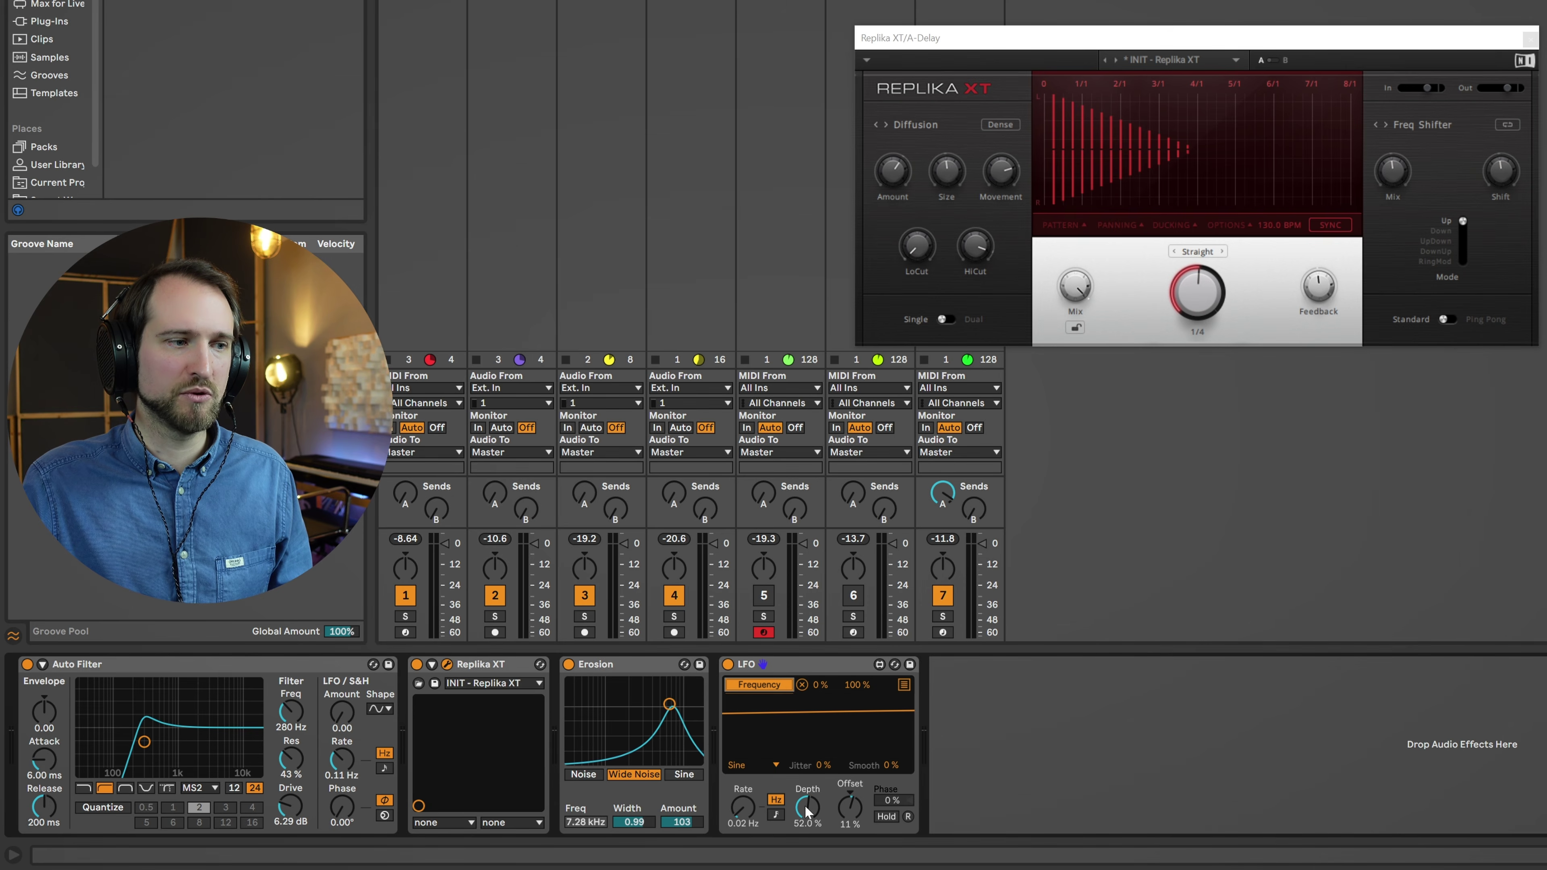
{"action": "left_click_drag", "start_coordinate": [741, 807], "coordinate": [741, 762]}
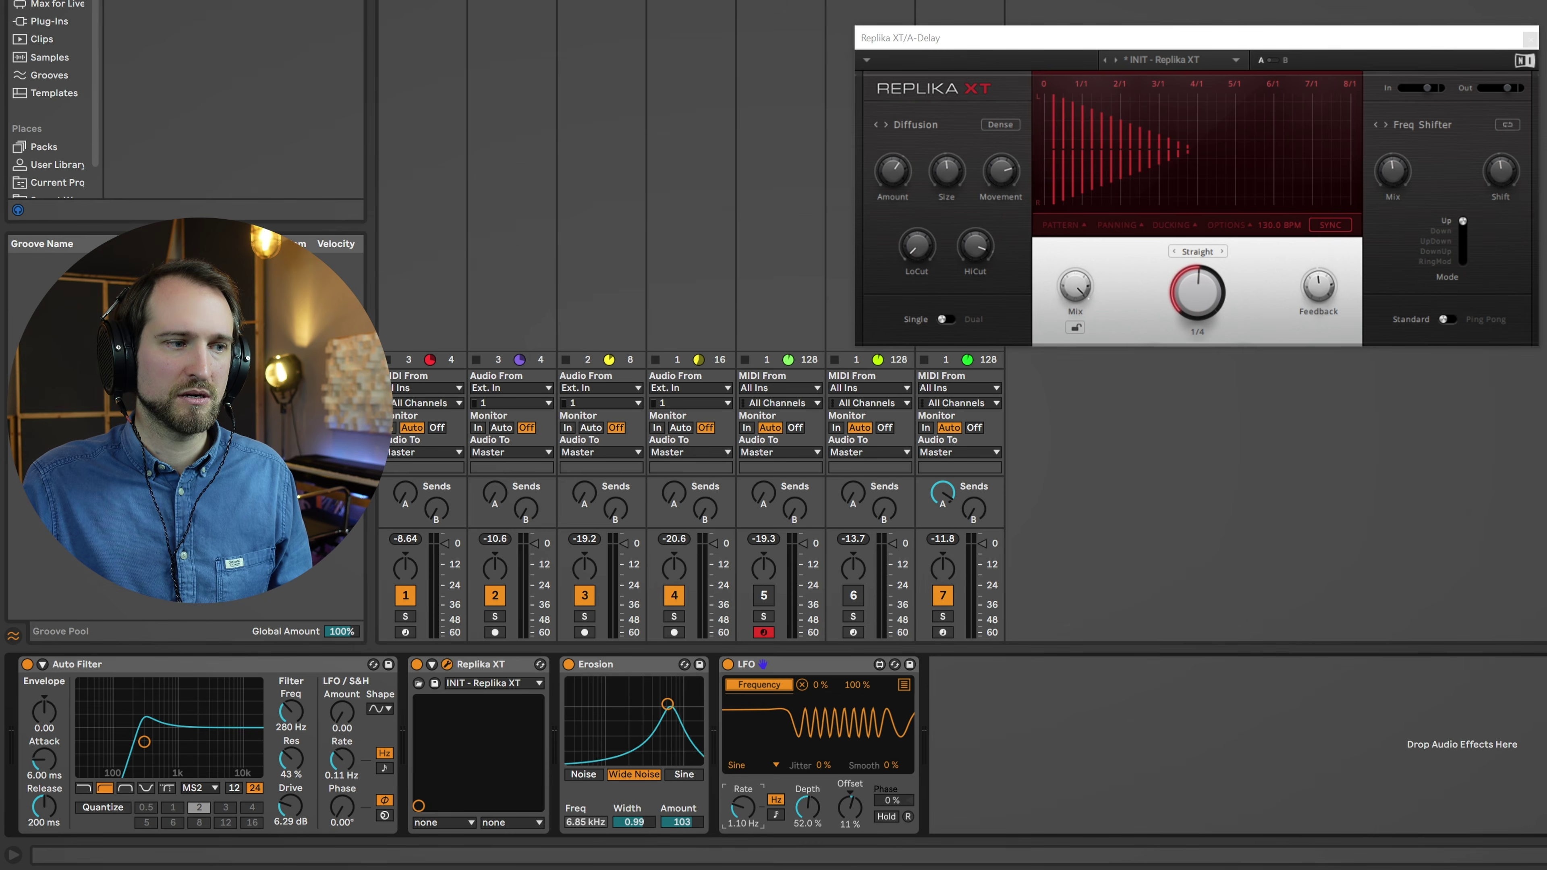
{"action": "left_click_drag", "start_coordinate": [741, 807], "coordinate": [742, 847]}
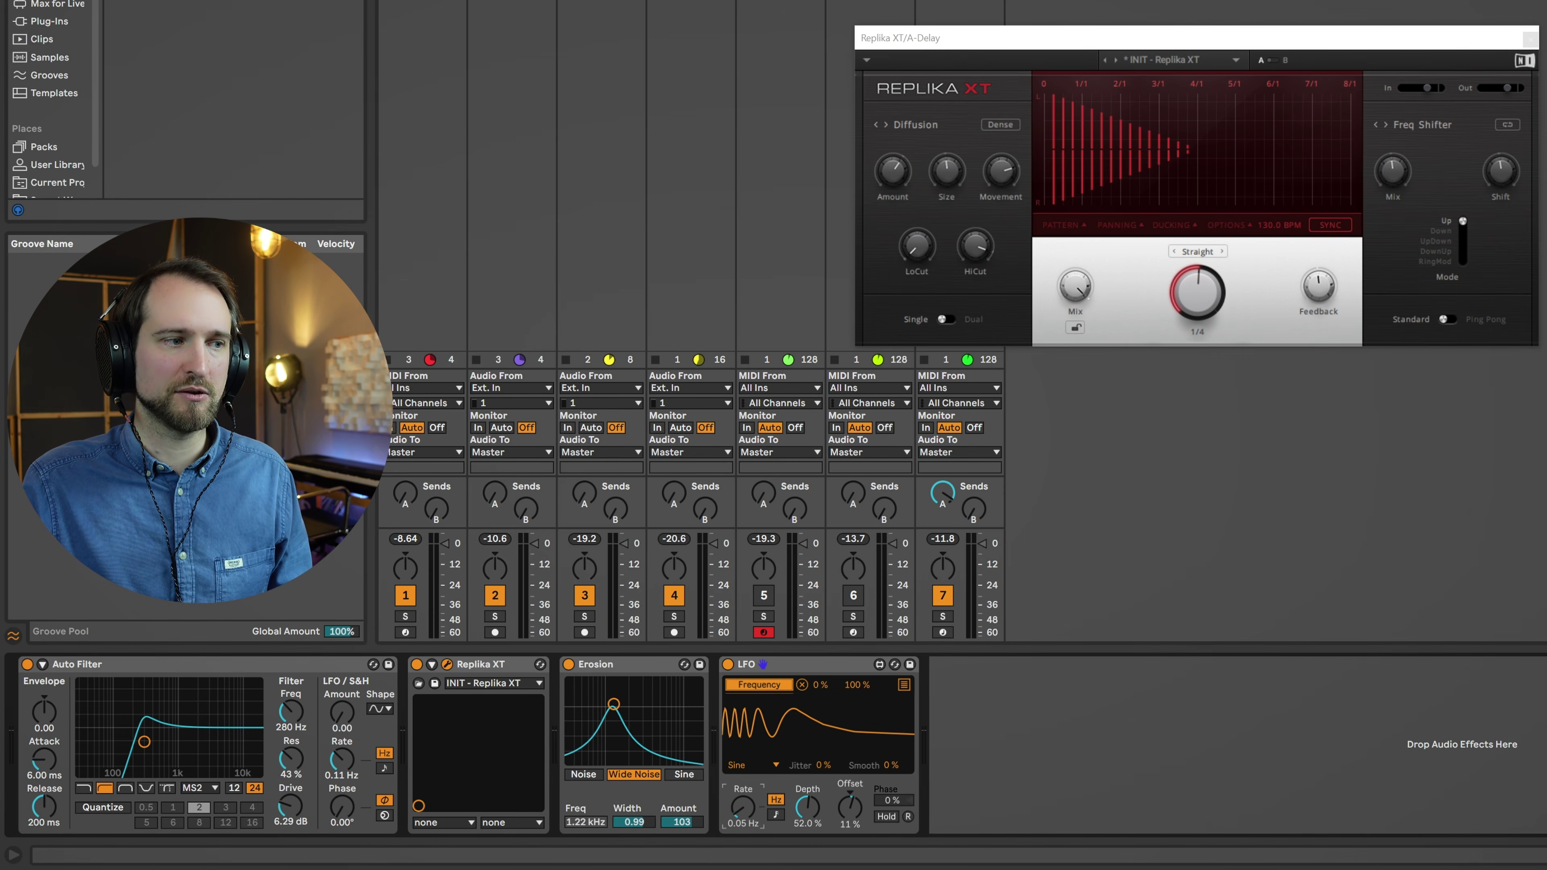
{"action": "mouse_move", "coordinate": [853, 820]}
{"action": "left_mouse_down"}
{"action": "mouse_move", "coordinate": [852, 734]}
{"action": "mouse_move", "coordinate": [853, 792]}
{"action": "mouse_move", "coordinate": [807, 801]}
{"action": "left_mouse_up"}
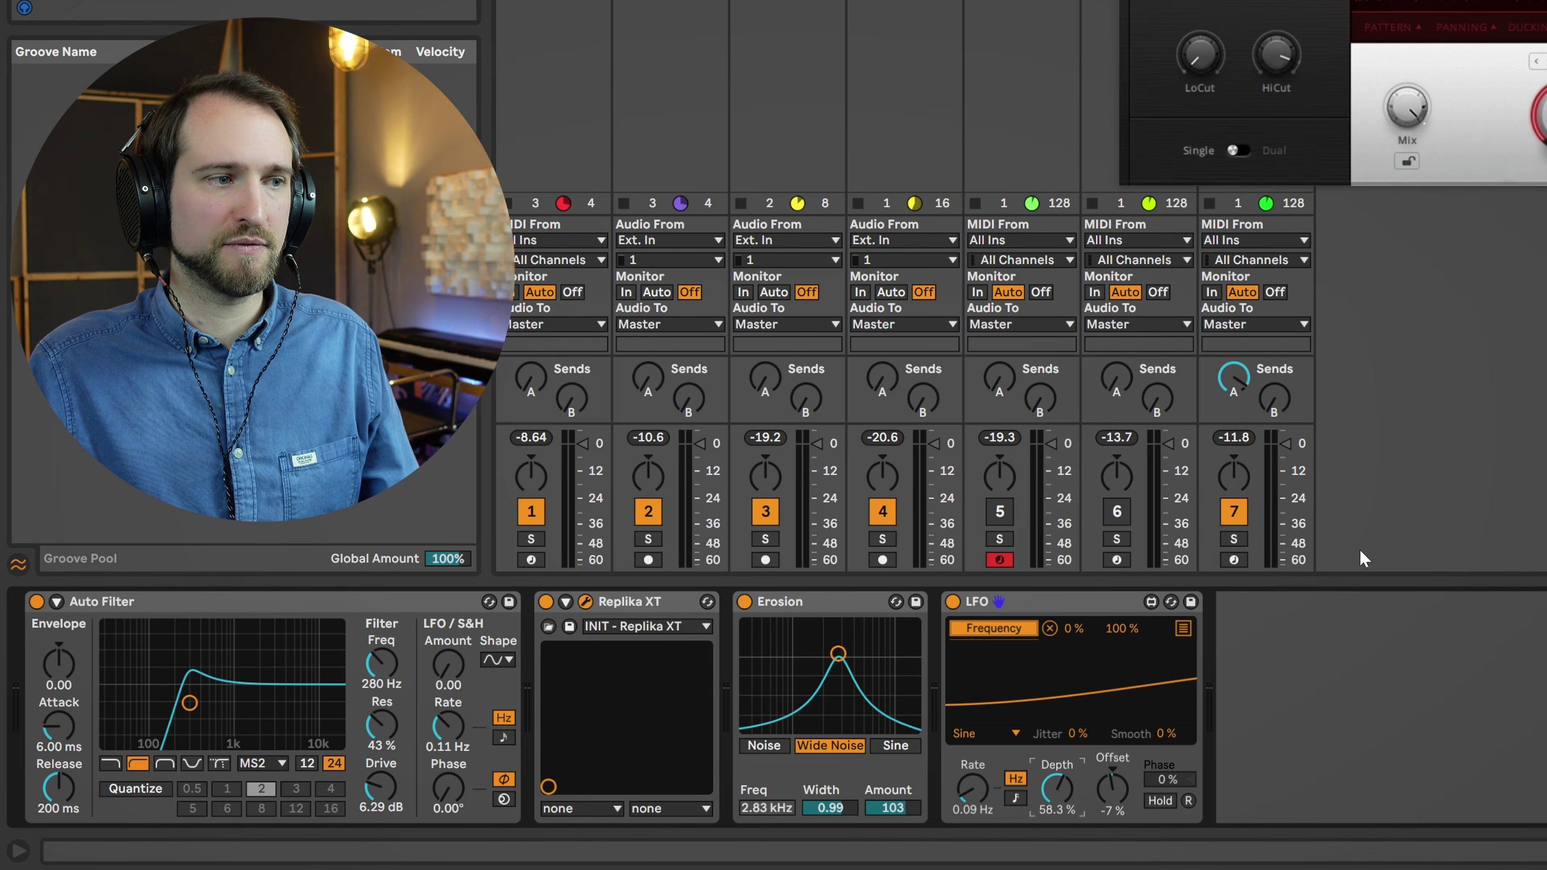
Step: Audition the three drones one at a time by making only track 5, 6 and 7 active in turn during playback
{"action": "left_click", "coordinate": [1002, 514]}
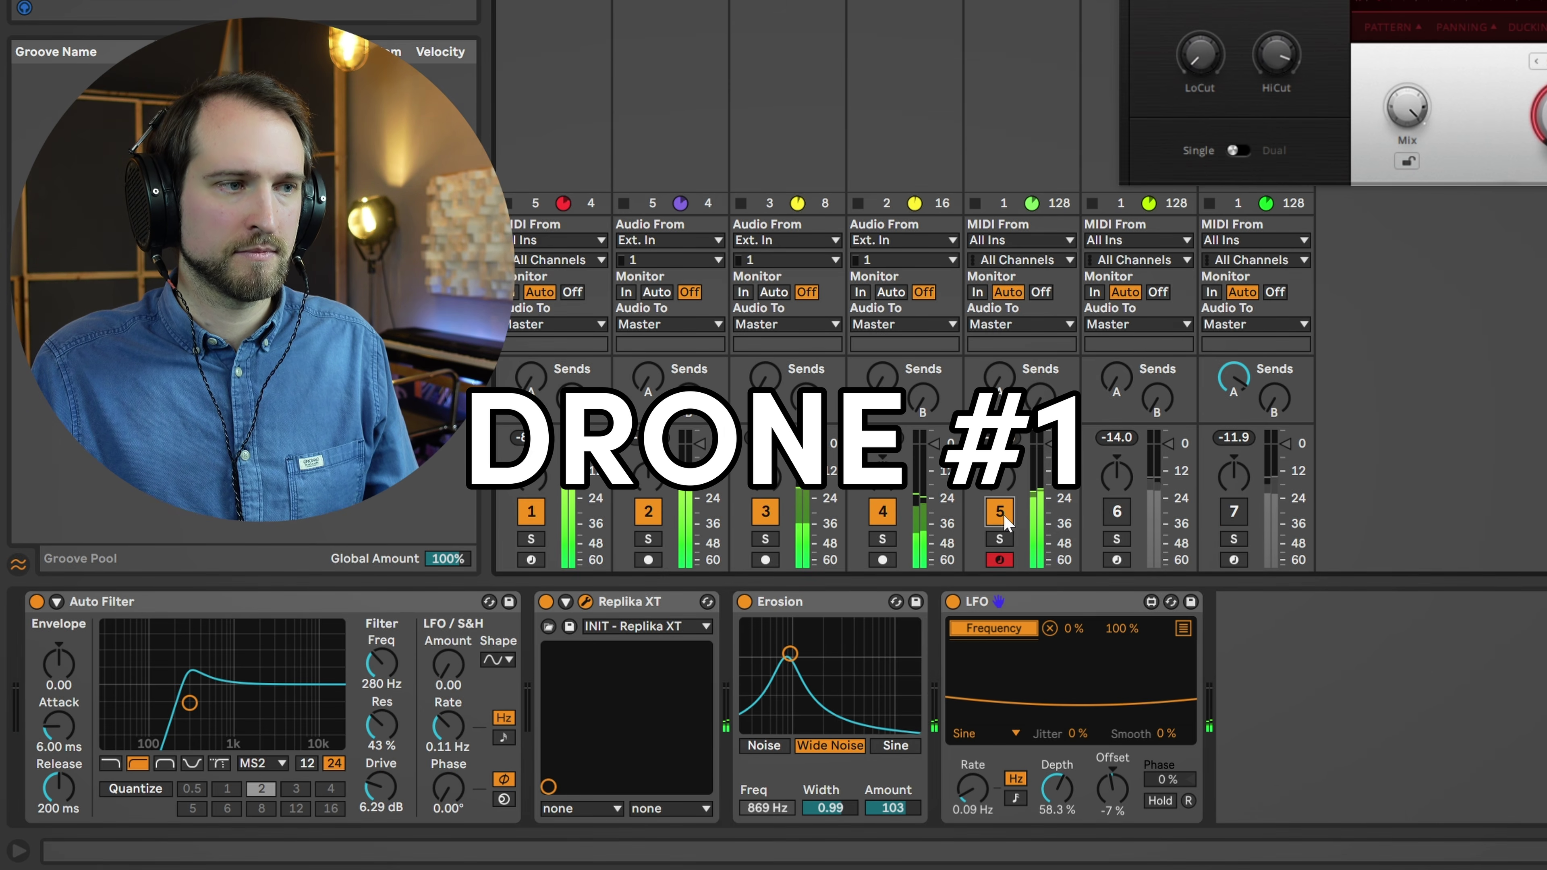
{"action": "left_click", "coordinate": [1000, 512]}
{"action": "left_click", "coordinate": [1110, 514]}
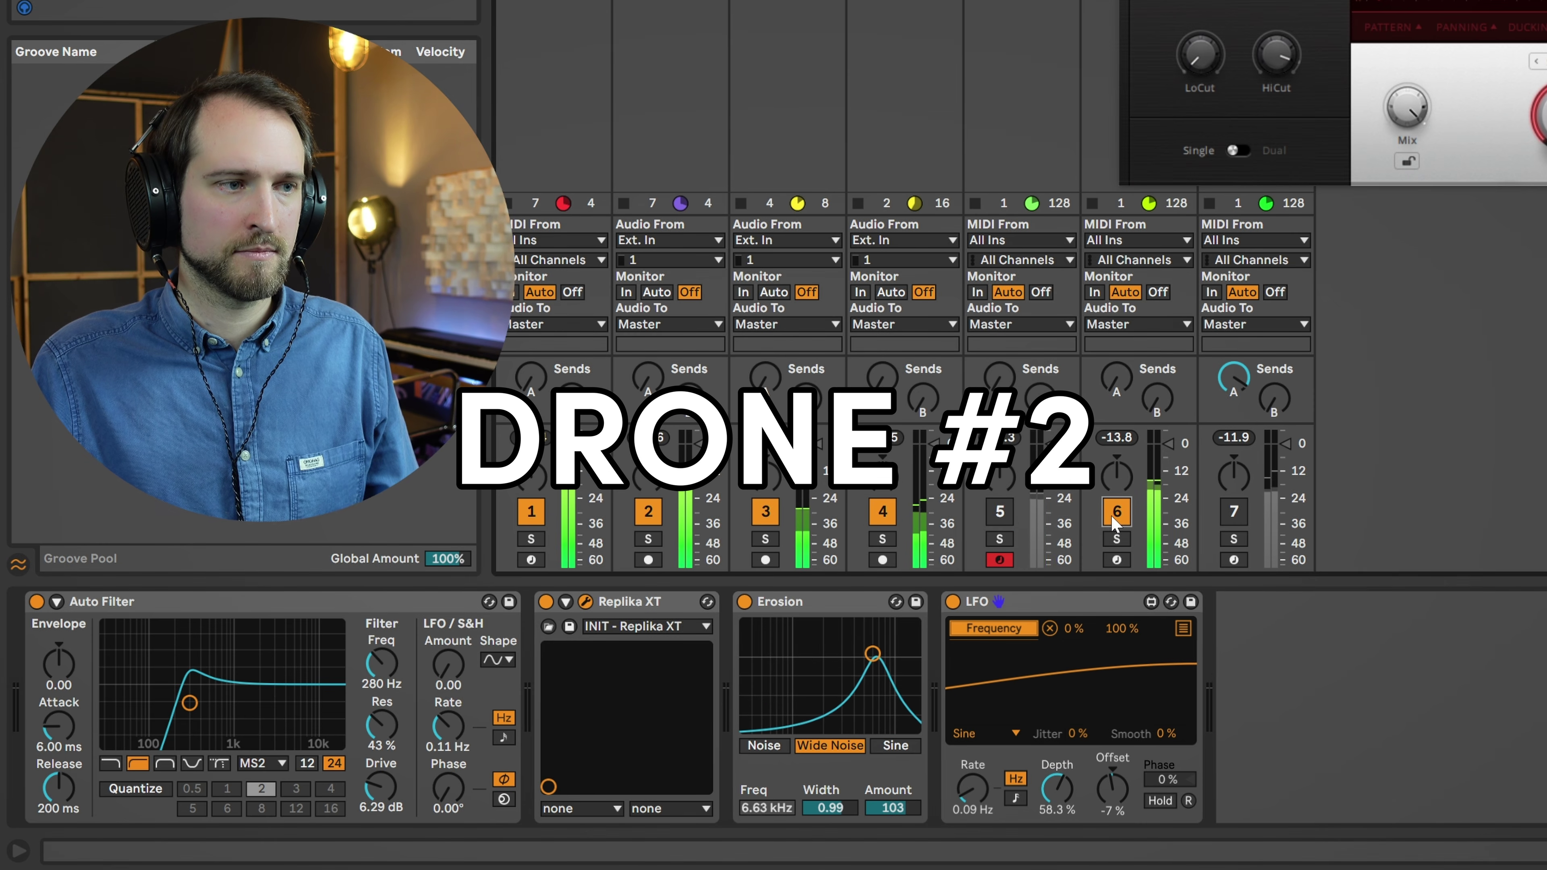
{"action": "left_click", "coordinate": [1111, 514]}
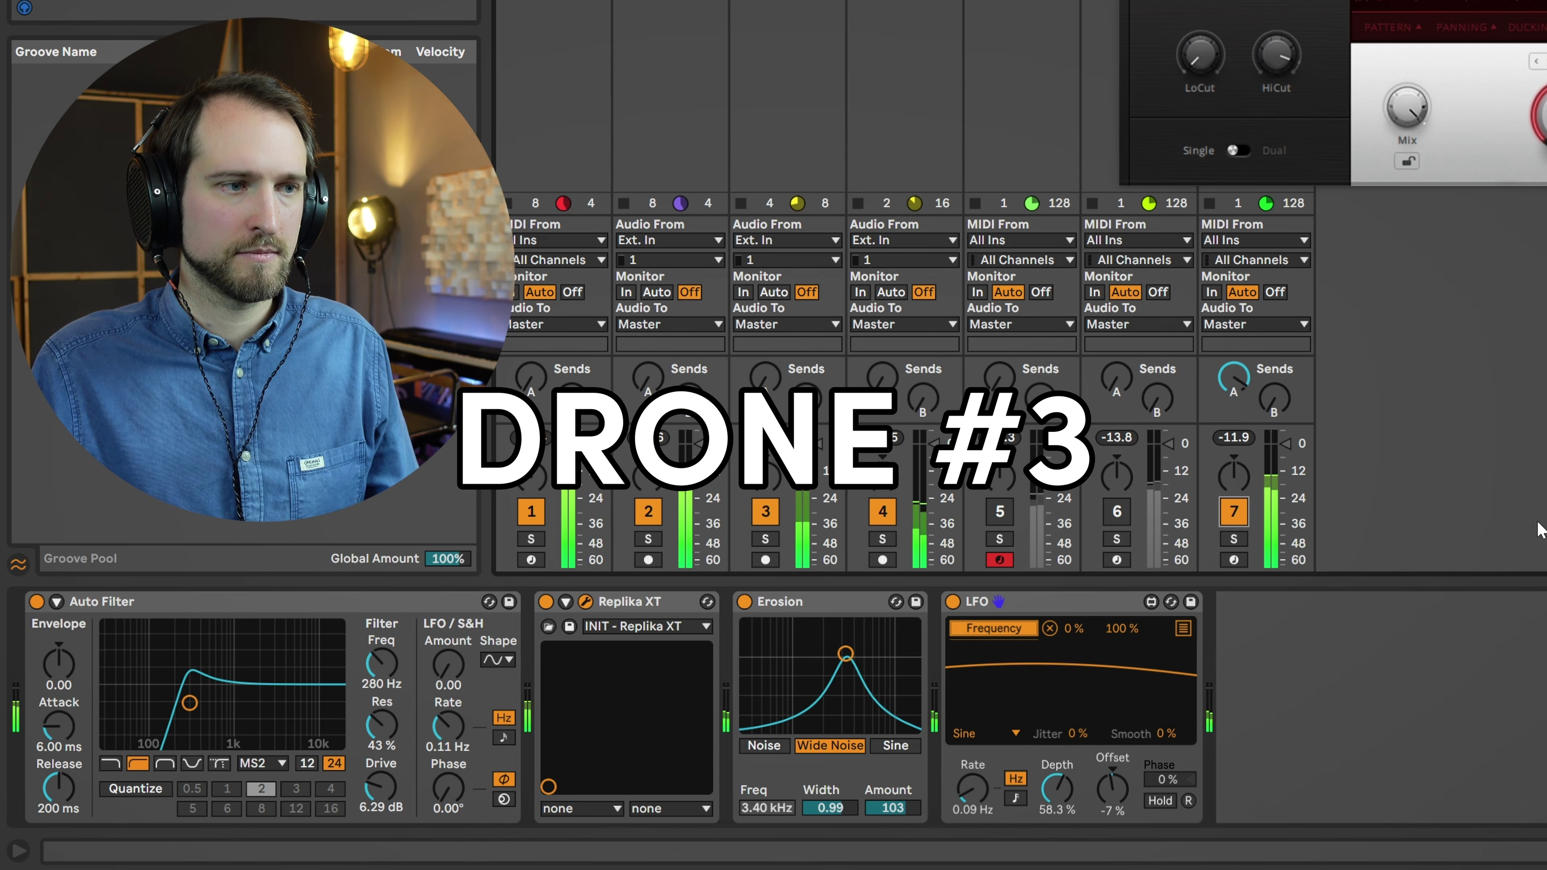